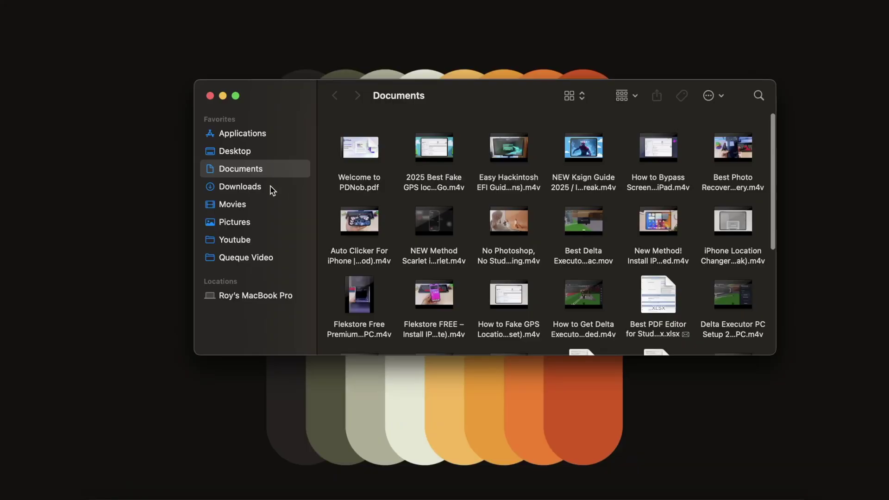
- Open the flat-modern-certificate-template folder in Downloads and select 5511564.pdf
{"action": "left_click", "coordinate": [273, 190]}
{"action": "double_click", "coordinate": [425, 160]}
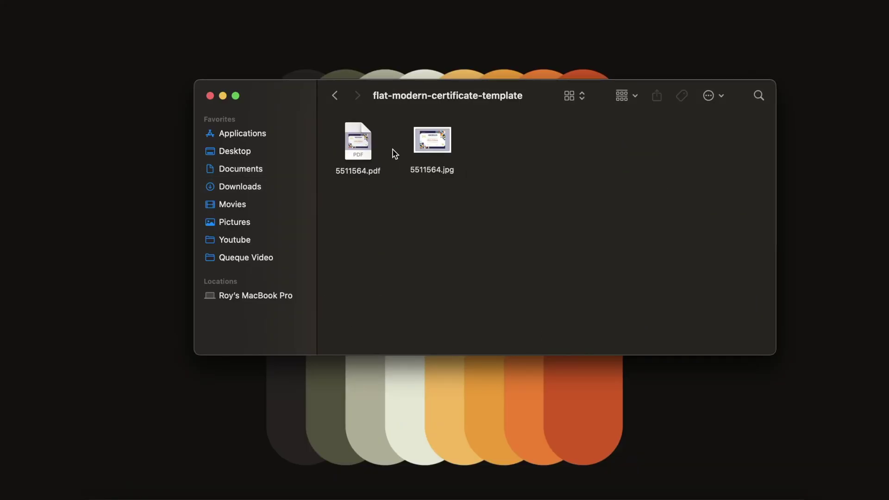
{"action": "left_click", "coordinate": [366, 142]}
{"action": "left_click", "coordinate": [430, 145]}
{"action": "left_click", "coordinate": [366, 135]}
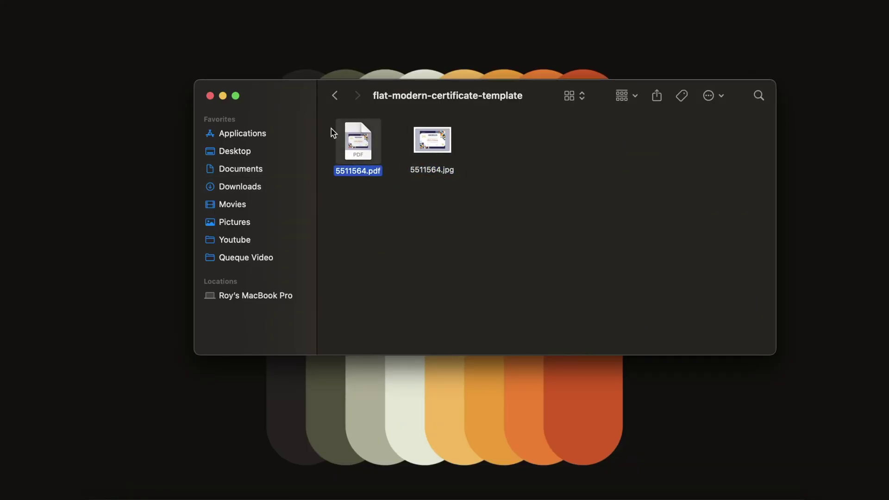
- View 5511564.pdf full screen in Preview and check the page view options
{"action": "key", "text": "super+o"}
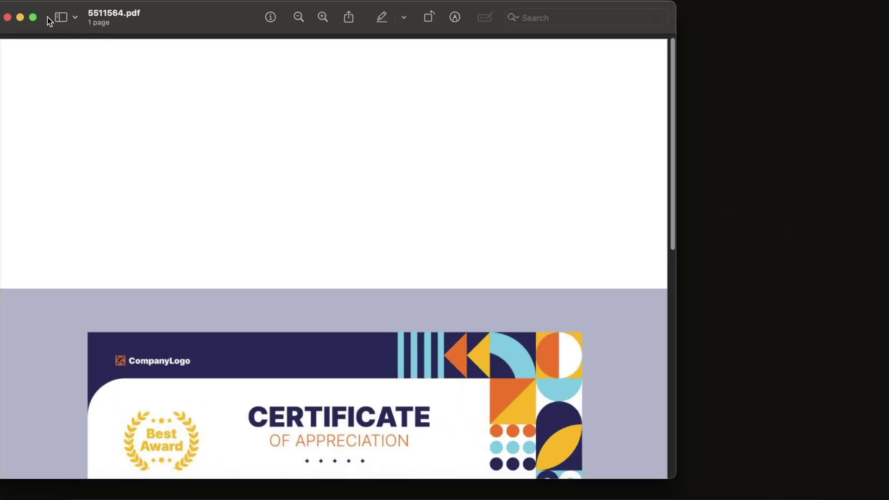
{"action": "left_click", "coordinate": [33, 16]}
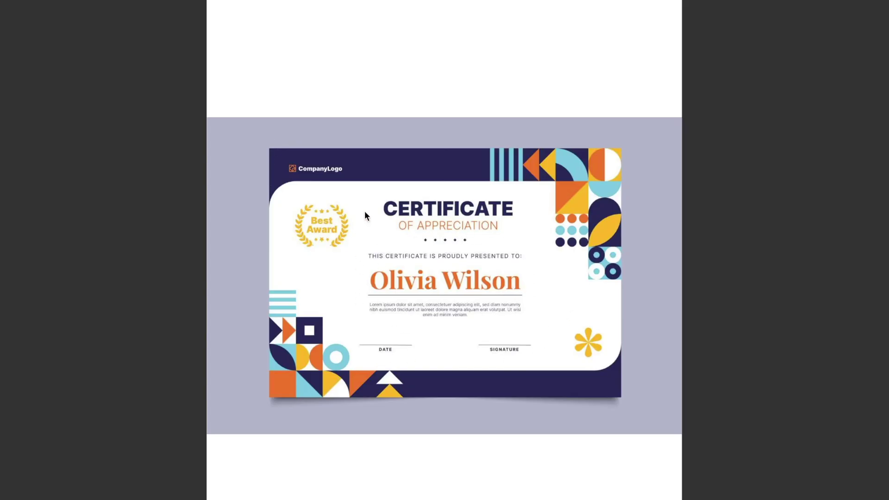
{"action": "scroll", "coordinate": [398, 282], "scroll_direction": "down", "scroll_amount": 2}
{"action": "right_click", "coordinate": [397, 283]}
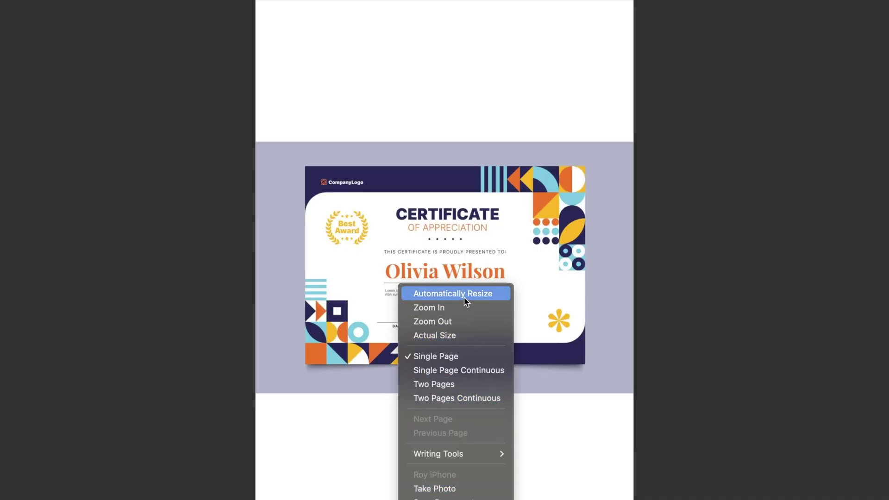
{"action": "right_click", "coordinate": [463, 204]}
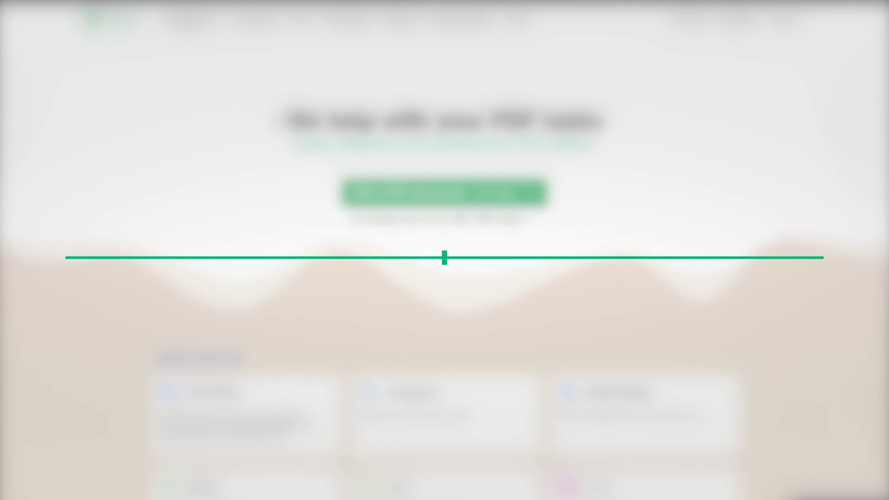
- Upload 5511564.pdf into Sejda's online Edit a PDF document editor
{"action": "left_click_drag", "start_coordinate": [287, 119], "coordinate": [530, 155]}
{"action": "left_click", "coordinate": [585, 153]}
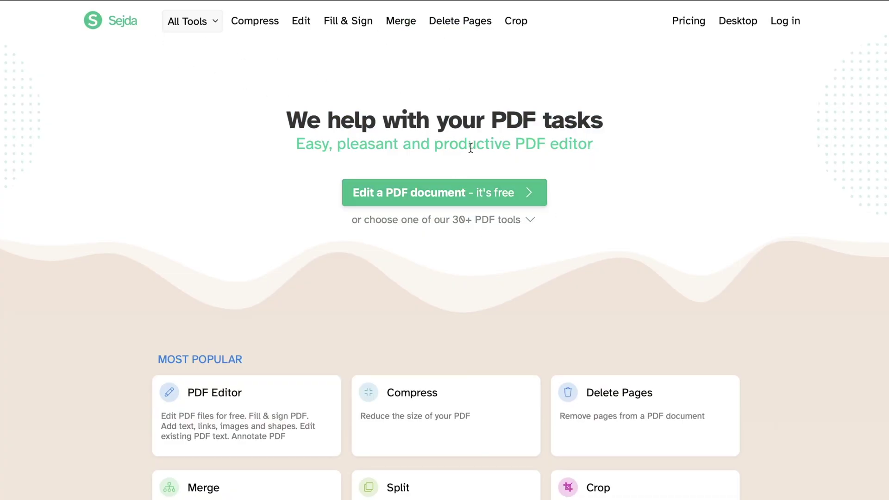
{"action": "left_click", "coordinate": [440, 188]}
{"action": "left_click", "coordinate": [428, 200]}
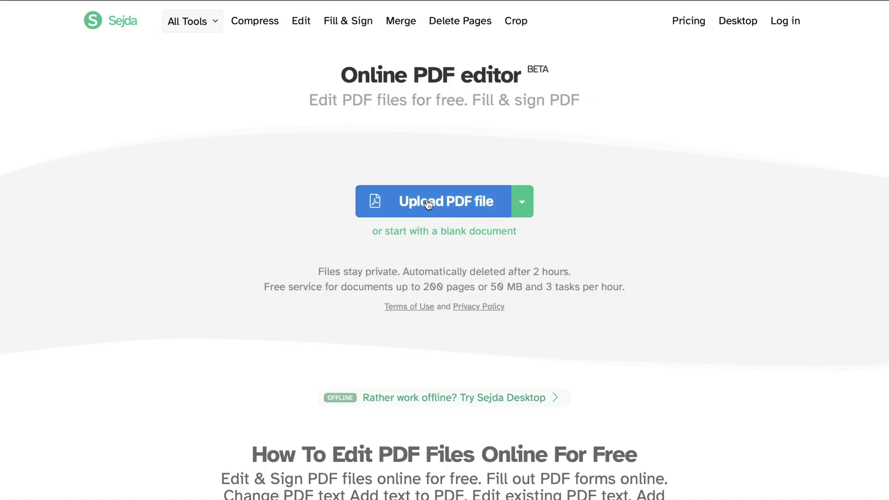
{"action": "double_click", "coordinate": [464, 210]}
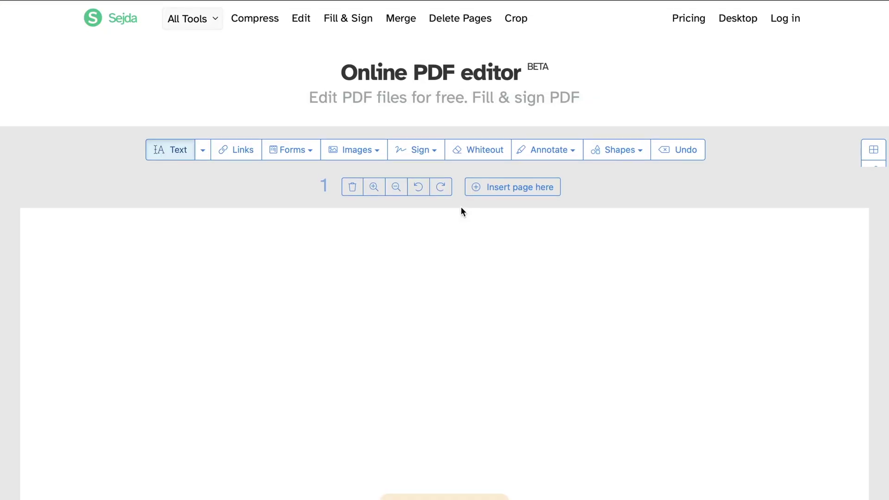
{"action": "scroll", "coordinate": [460, 207], "scroll_direction": "down", "scroll_amount": 3}
{"action": "scroll", "coordinate": [462, 207], "scroll_direction": "down", "scroll_amount": 10}
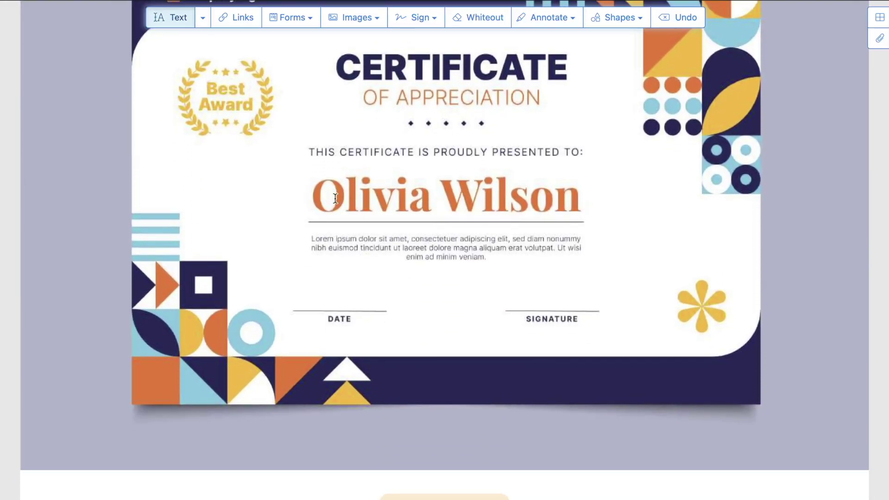
- Add the recipient name text and a new drawn signature, then apply the changes
{"action": "left_click", "coordinate": [330, 196]}
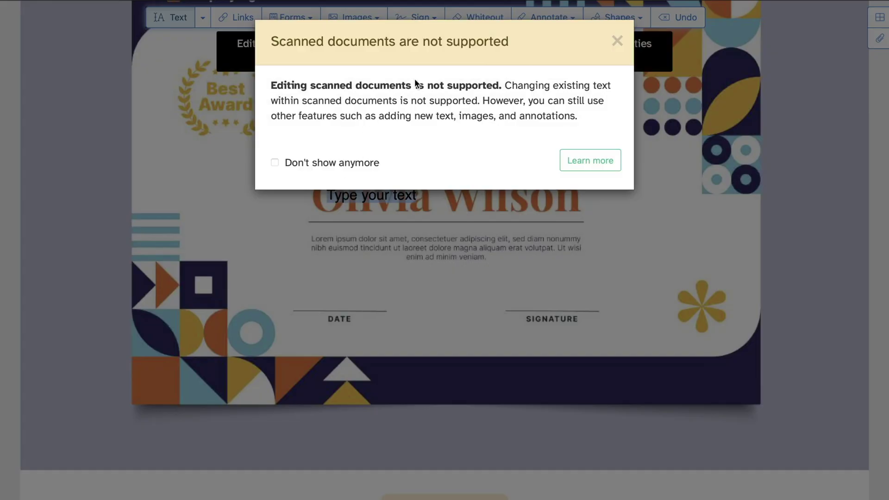
{"action": "key", "text": "Escape"}
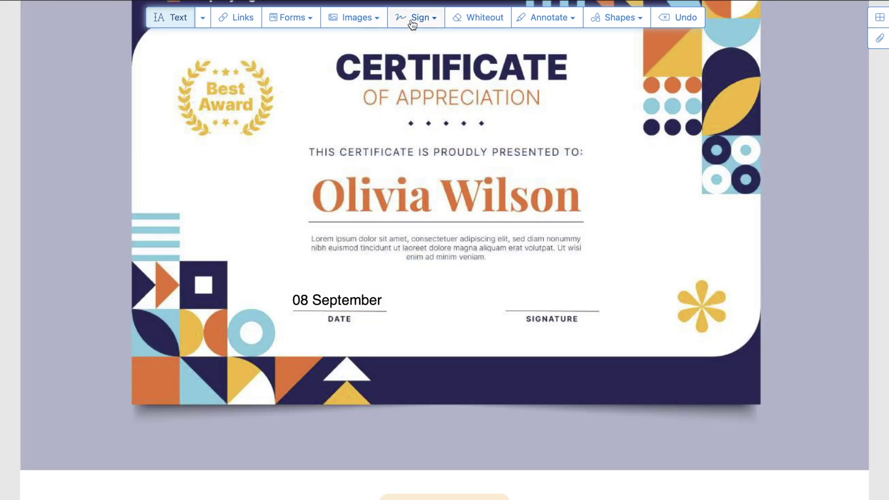
{"action": "left_click", "coordinate": [414, 18]}
{"action": "left_click", "coordinate": [467, 85]}
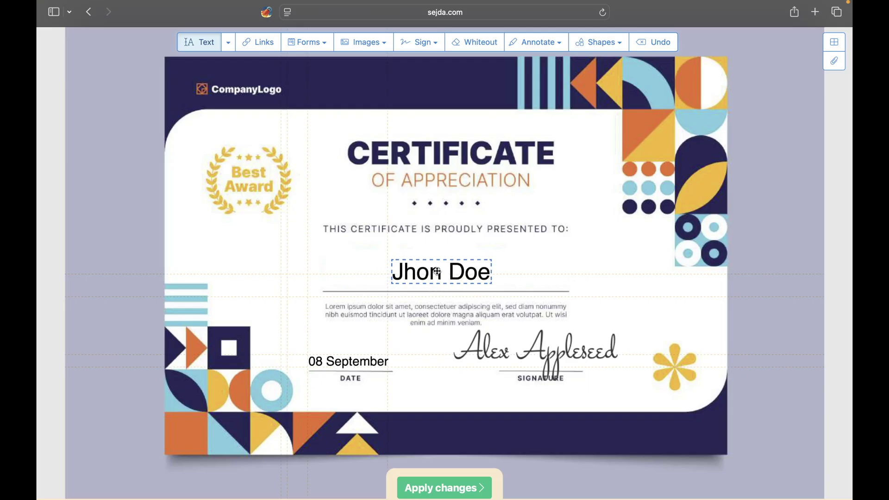
{"action": "left_click", "coordinate": [437, 272]}
{"action": "left_click", "coordinate": [637, 277]}
{"action": "left_click", "coordinate": [445, 488]}
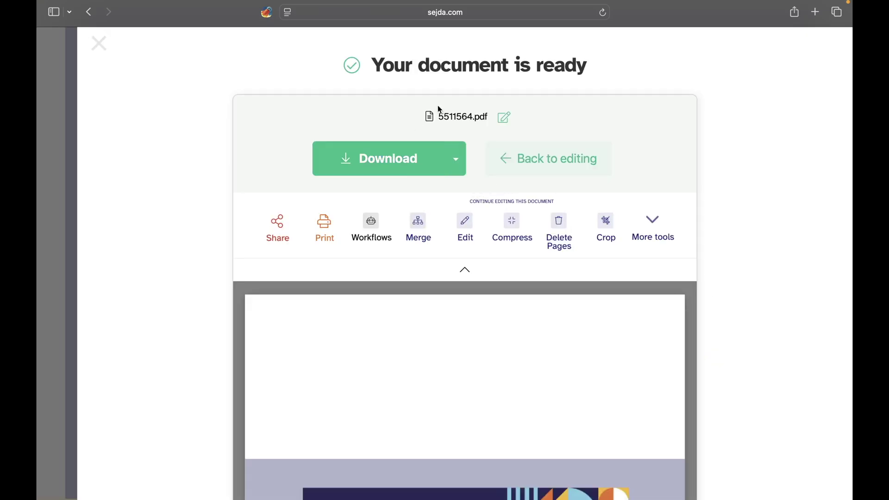
{"action": "scroll", "coordinate": [482, 250], "scroll_direction": "down", "scroll_amount": 10}
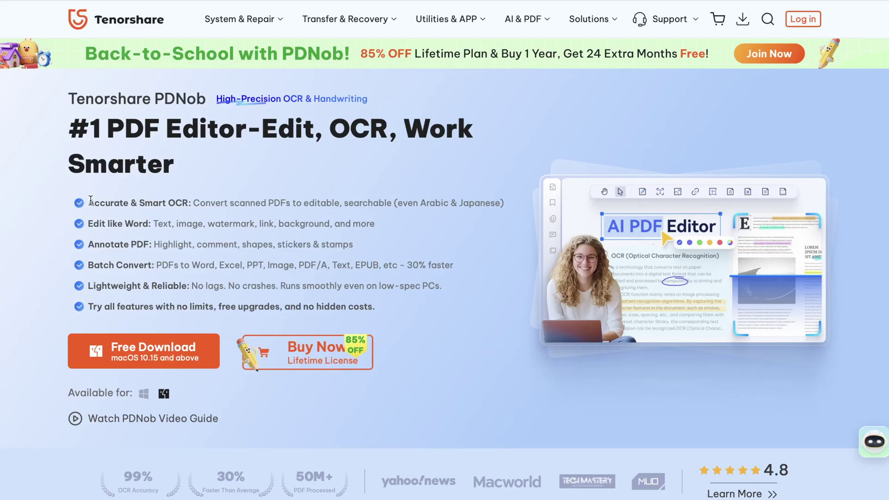
{"action": "left_click_drag", "start_coordinate": [411, 175], "coordinate": [451, 195]}
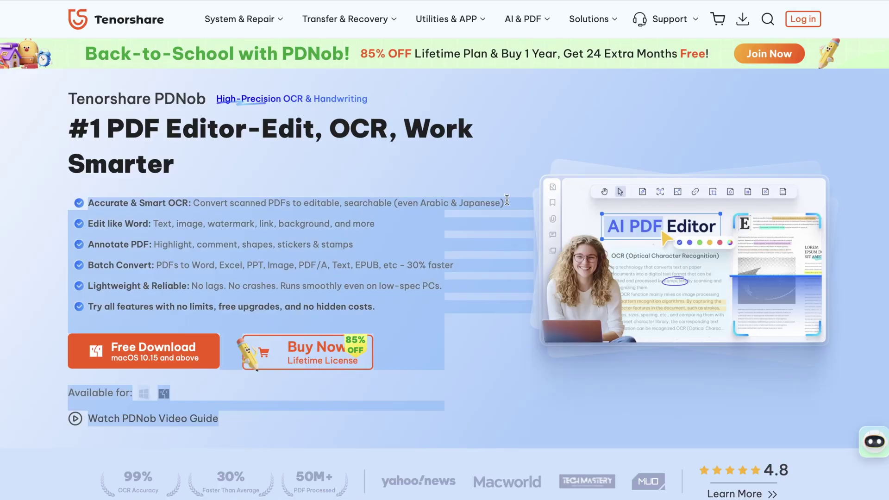
{"action": "left_click", "coordinate": [507, 199]}
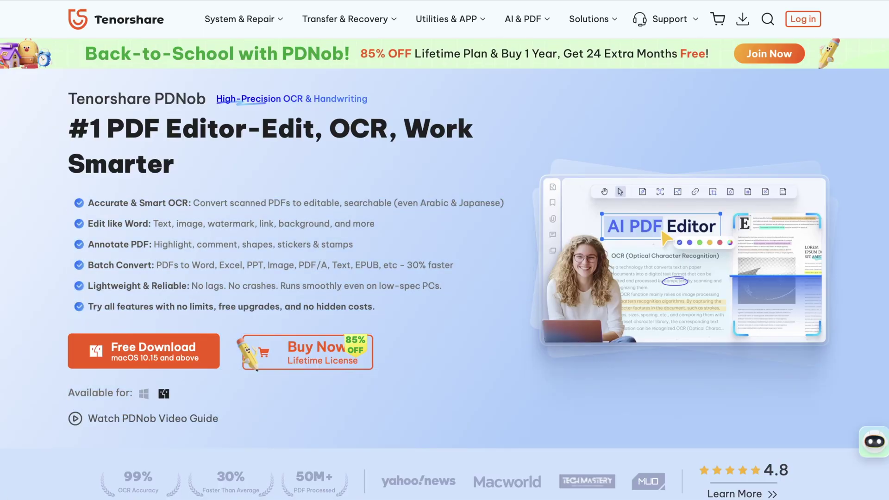
{"action": "scroll", "coordinate": [444, 250], "scroll_direction": "down", "scroll_amount": 10}
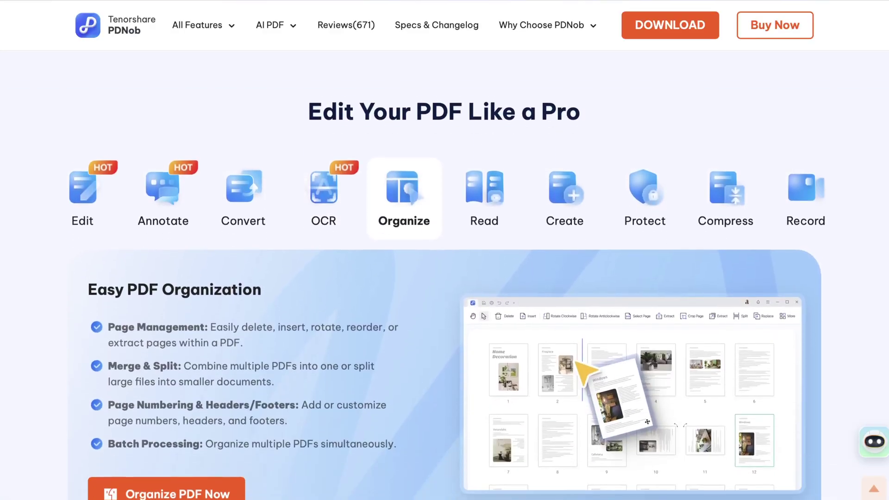
{"action": "scroll", "coordinate": [444, 273], "scroll_direction": "up", "scroll_amount": 1}
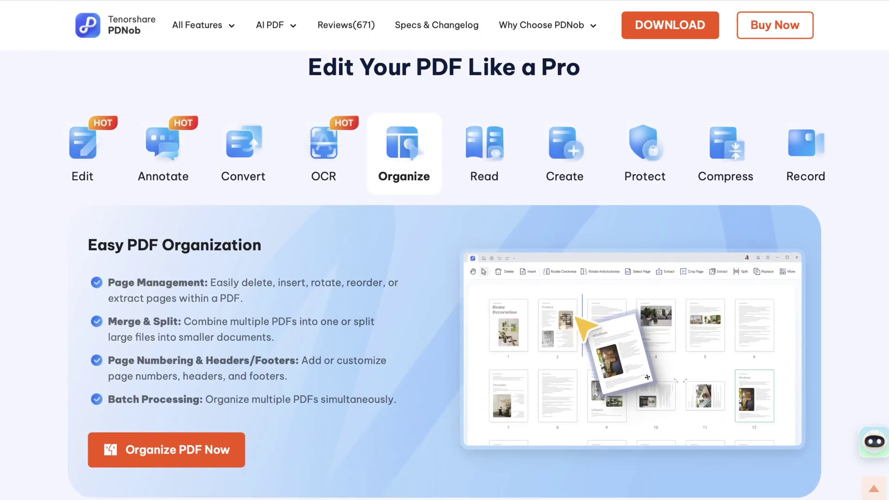
{"action": "scroll", "coordinate": [445, 250], "scroll_direction": "down", "scroll_amount": 10}
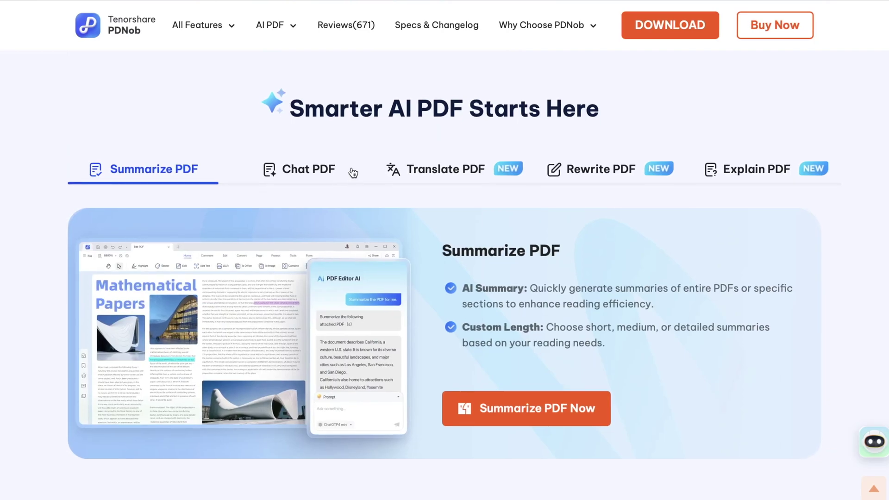
{"action": "left_click", "coordinate": [336, 173]}
{"action": "left_click", "coordinate": [415, 174]}
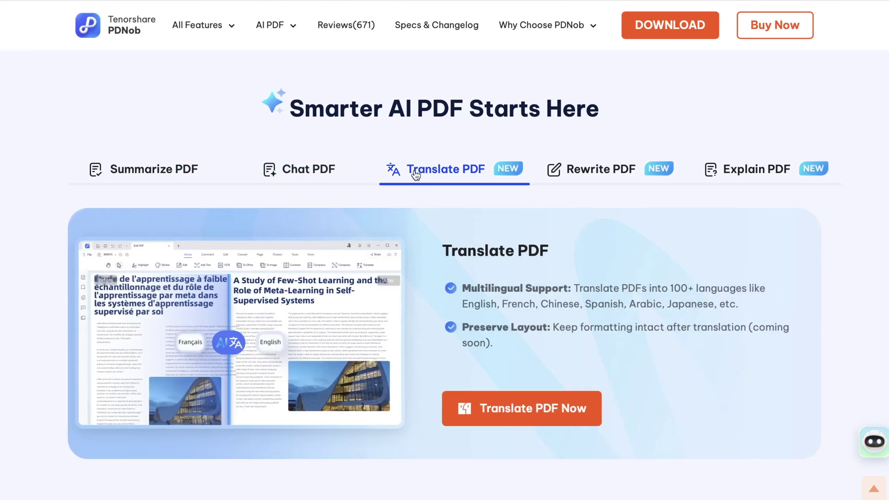
{"action": "left_click", "coordinate": [563, 174]}
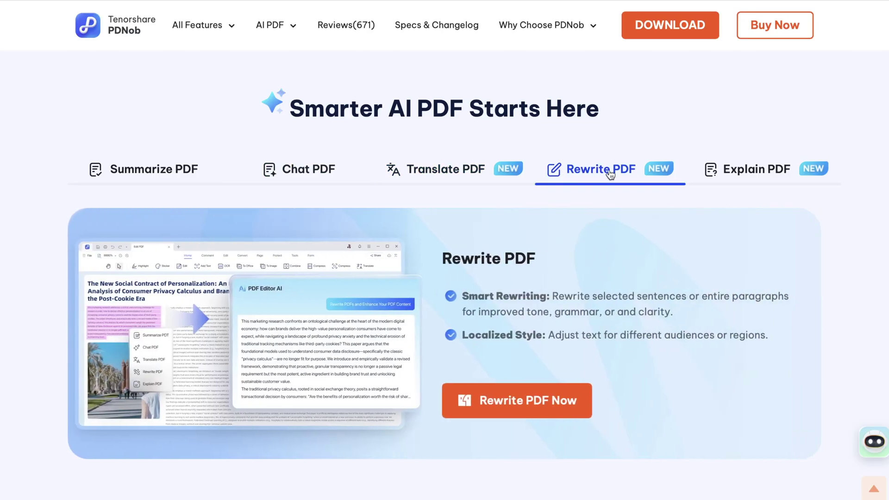
{"action": "left_click", "coordinate": [737, 184]}
{"action": "scroll", "coordinate": [48, 371], "scroll_direction": "down", "scroll_amount": 10}
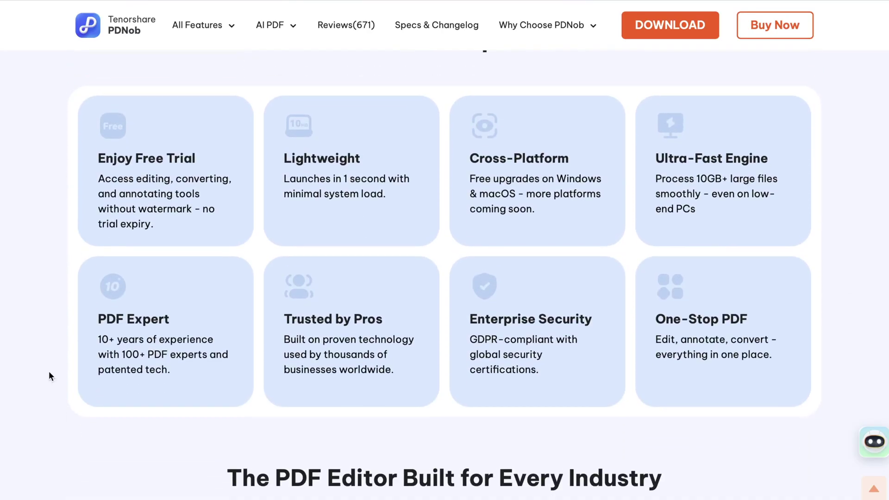
{"action": "scroll", "coordinate": [49, 372], "scroll_direction": "down", "scroll_amount": 8}
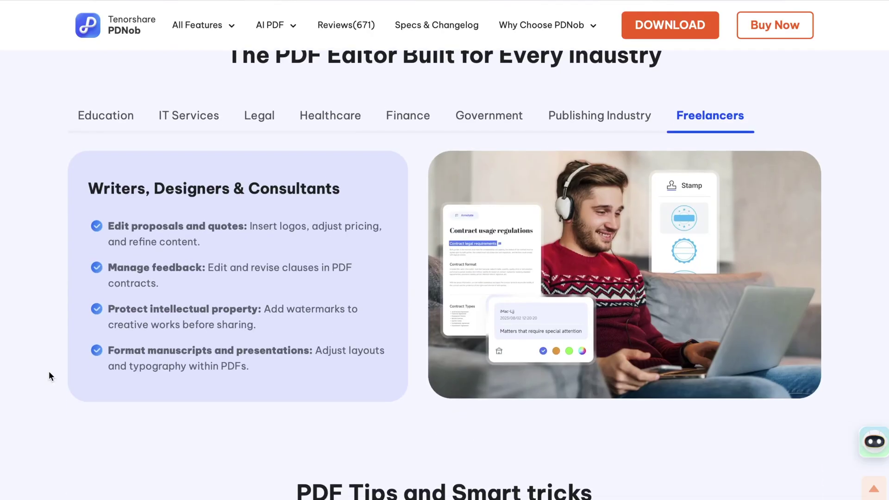
{"action": "scroll", "coordinate": [30, 396], "scroll_direction": "down", "scroll_amount": 10}
{"action": "left_click", "coordinate": [874, 489]}
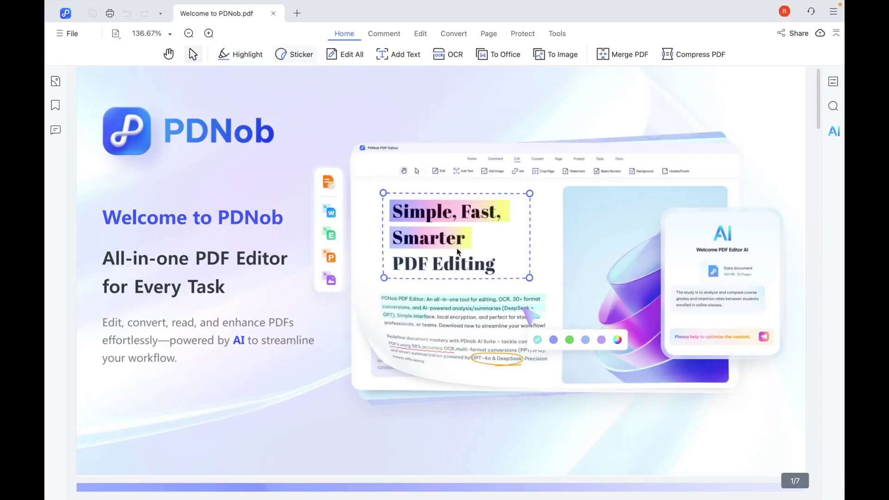
{"action": "scroll", "coordinate": [612, 294], "scroll_direction": "down", "scroll_amount": 15}
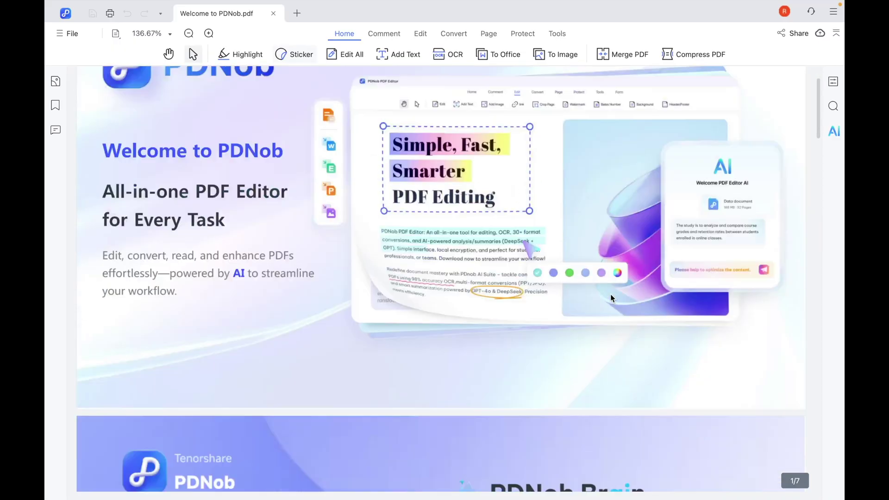
{"action": "scroll", "coordinate": [611, 296], "scroll_direction": "up", "scroll_amount": 5}
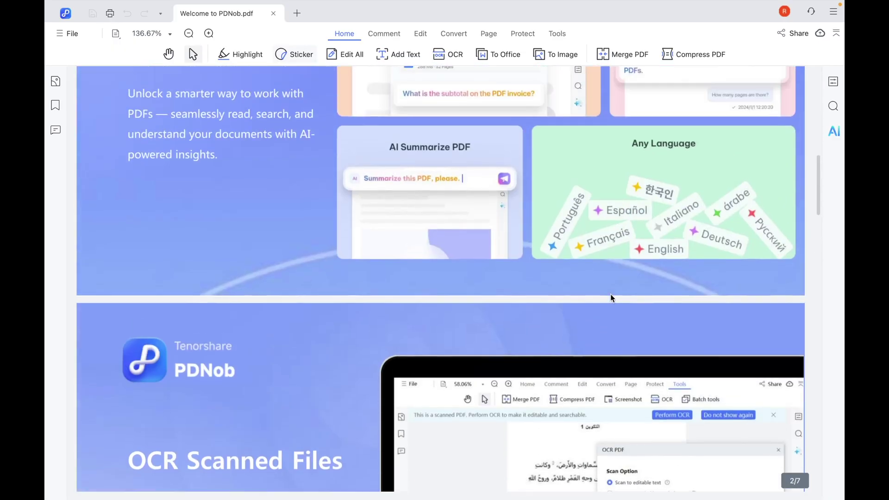
{"action": "scroll", "coordinate": [610, 293], "scroll_direction": "down", "scroll_amount": 5}
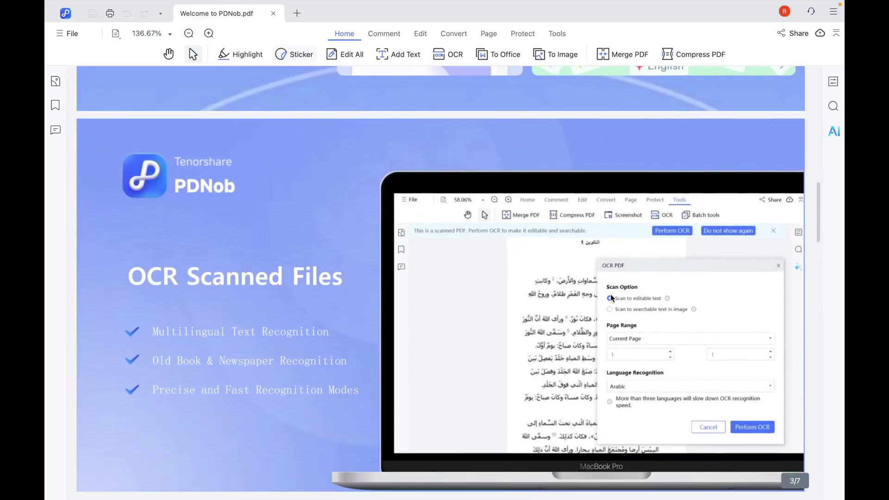
{"action": "scroll", "coordinate": [612, 296], "scroll_direction": "up", "scroll_amount": 12}
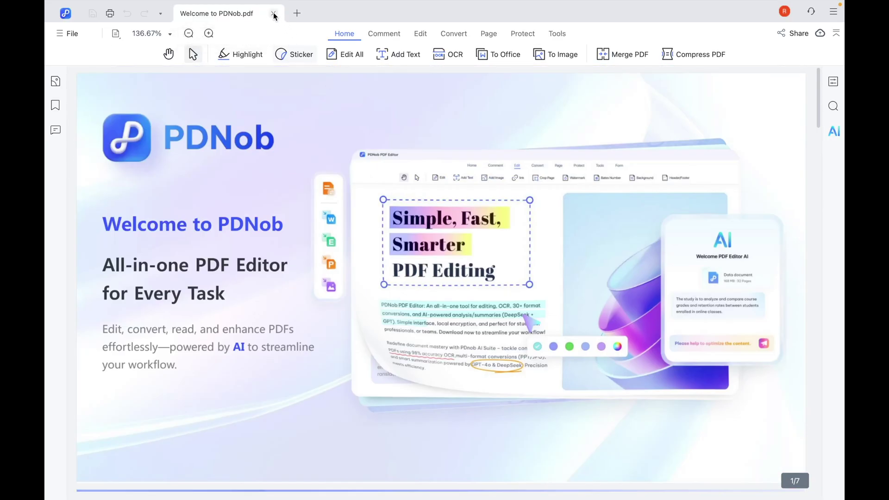
- Open 5511564.pdf from the Downloads certificate folder and run Perform OCR to make 5511564_OCR.pdf
{"action": "left_click", "coordinate": [273, 13]}
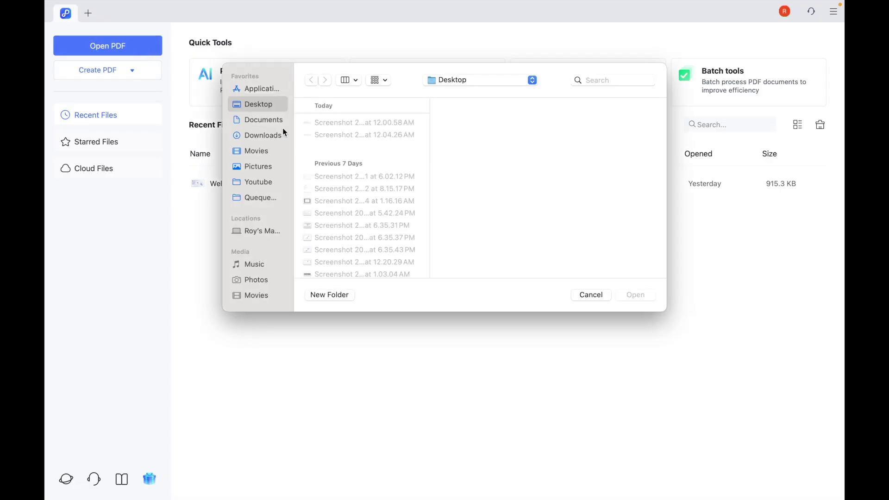
{"action": "left_click", "coordinate": [275, 135]}
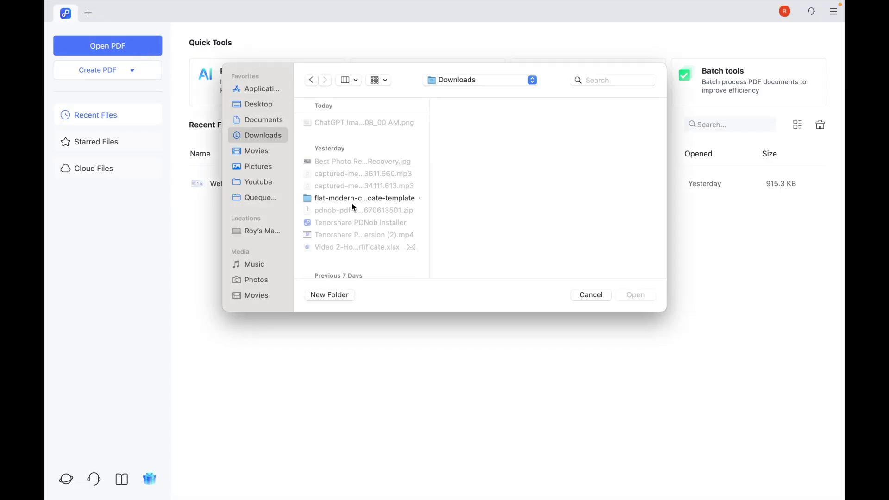
{"action": "left_click", "coordinate": [352, 201]}
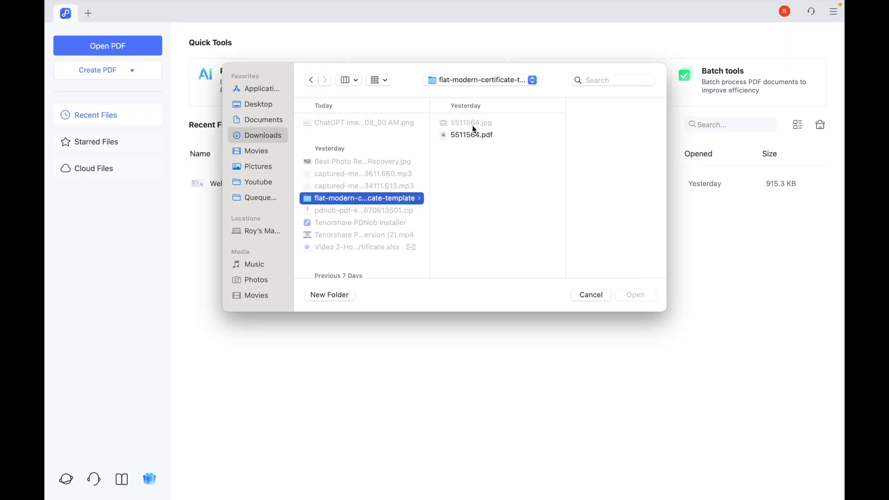
{"action": "left_click", "coordinate": [465, 136]}
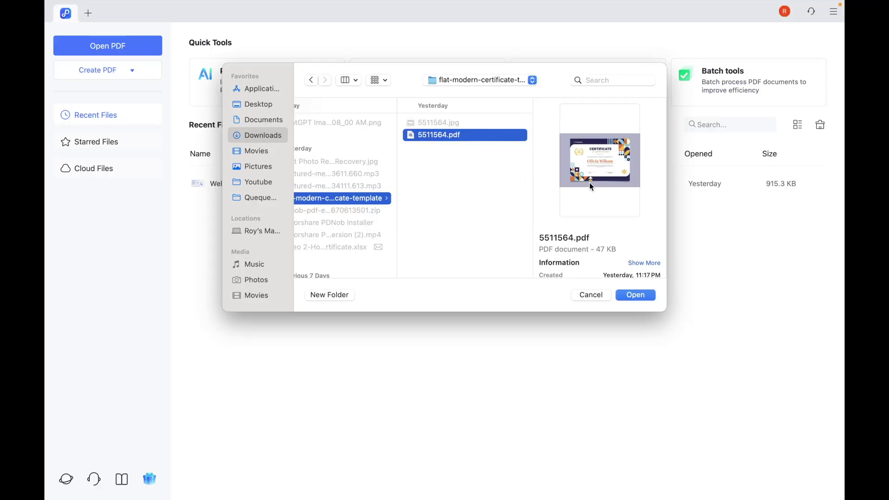
{"action": "left_click", "coordinate": [641, 296]}
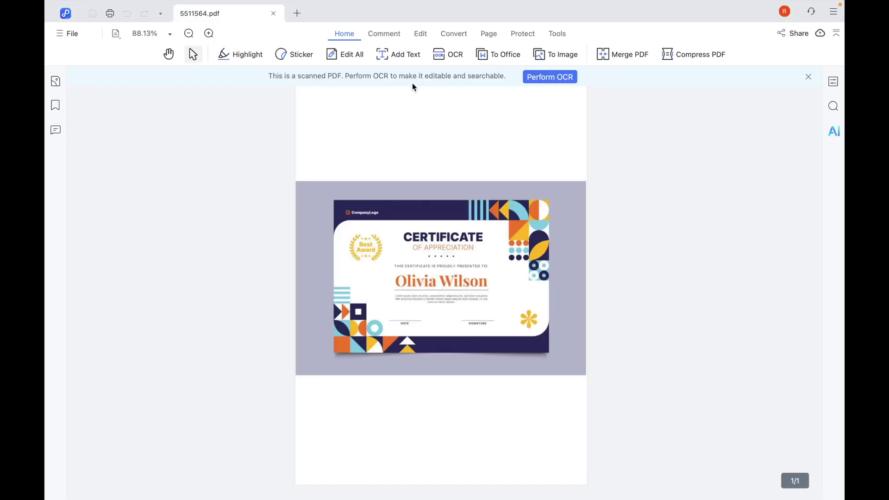
{"action": "left_click", "coordinate": [551, 81]}
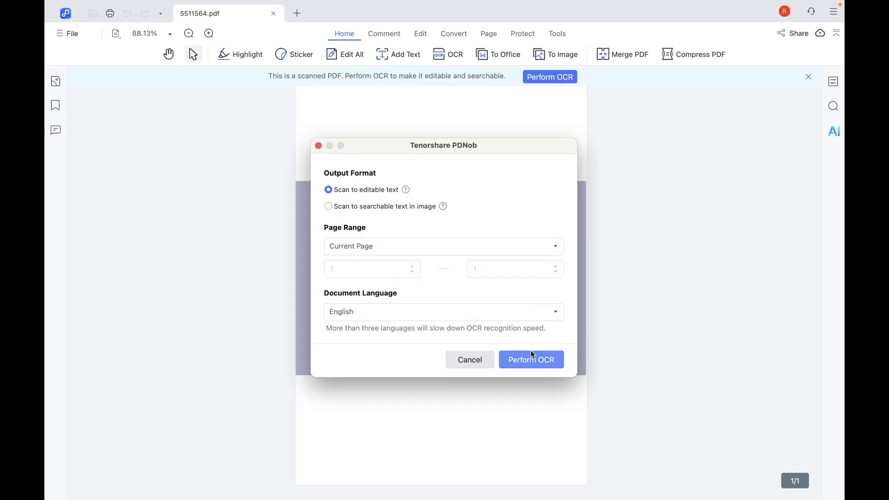
{"action": "left_click", "coordinate": [532, 362]}
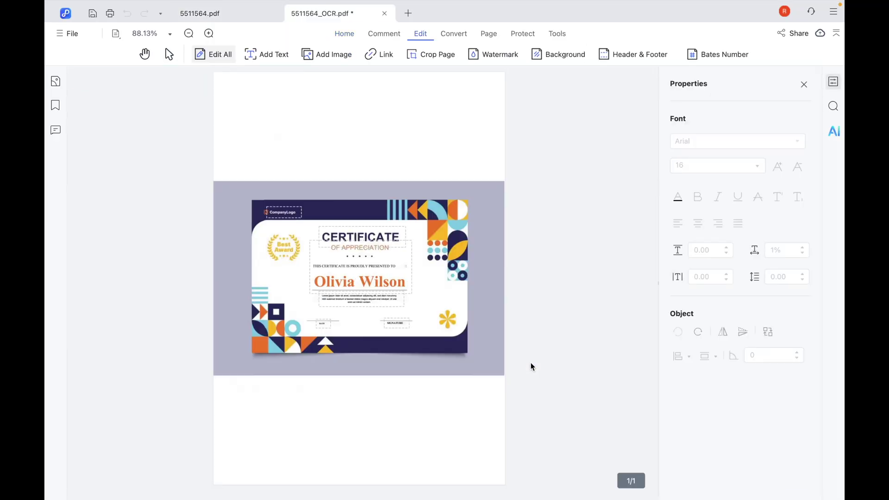
- Select and delete the name Olivia Wilson, then undo the change
{"action": "left_click", "coordinate": [331, 280]}
{"action": "left_click_drag", "start_coordinate": [330, 280], "coordinate": [412, 287]}
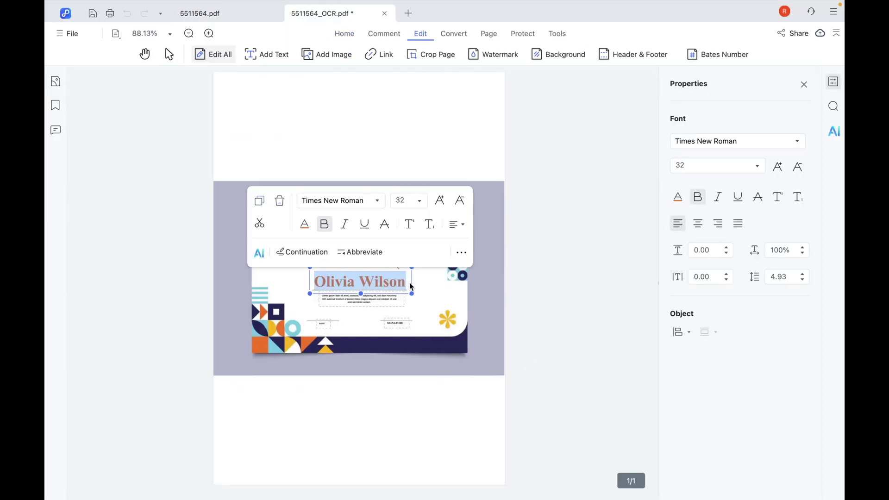
{"action": "key", "text": "BackSpace"}
{"action": "type", "text": "Jh"}
{"action": "key", "text": "ctrl+z"}
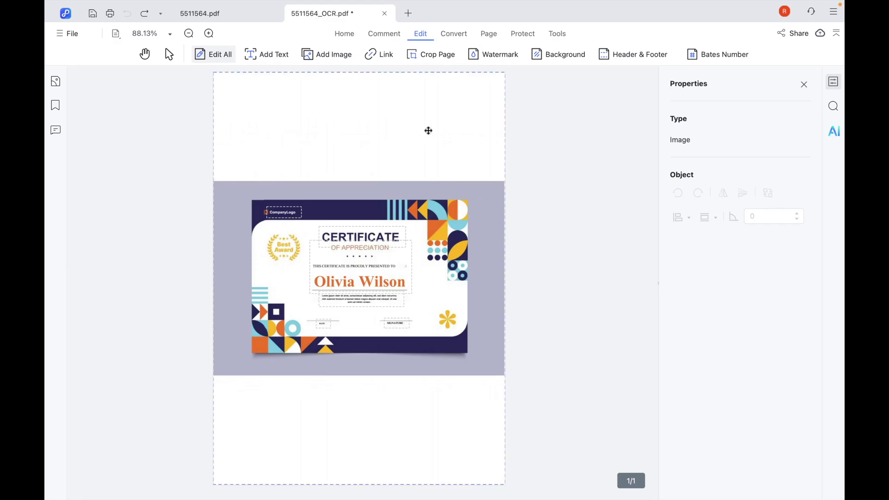
- Zoom in and replace the name Olivia Wilson with Jhon Doe
{"action": "left_click", "coordinate": [209, 34]}
{"action": "left_click", "coordinate": [209, 33]}
{"action": "left_click", "coordinate": [209, 33]}
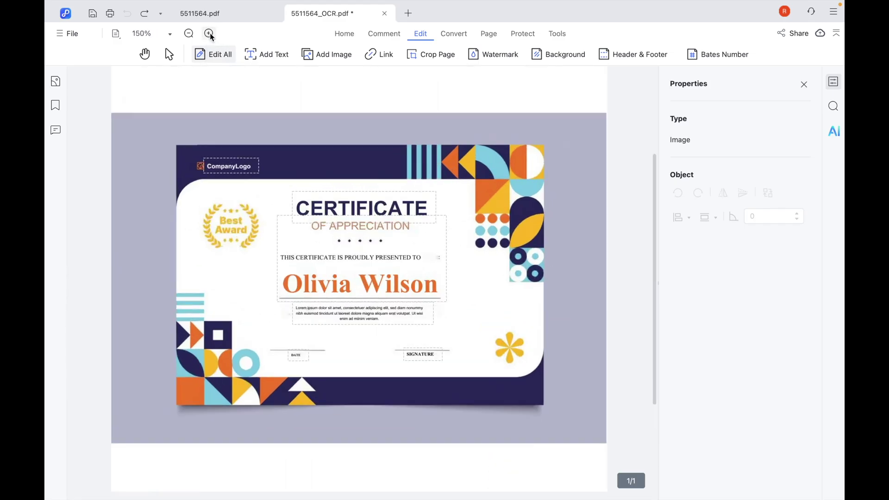
{"action": "left_click", "coordinate": [330, 284]}
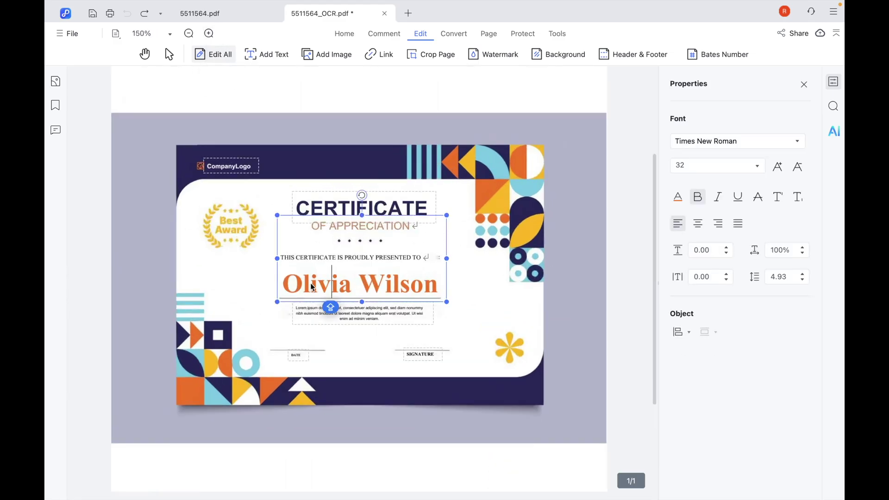
{"action": "left_click_drag", "start_coordinate": [325, 288], "coordinate": [353, 287]}
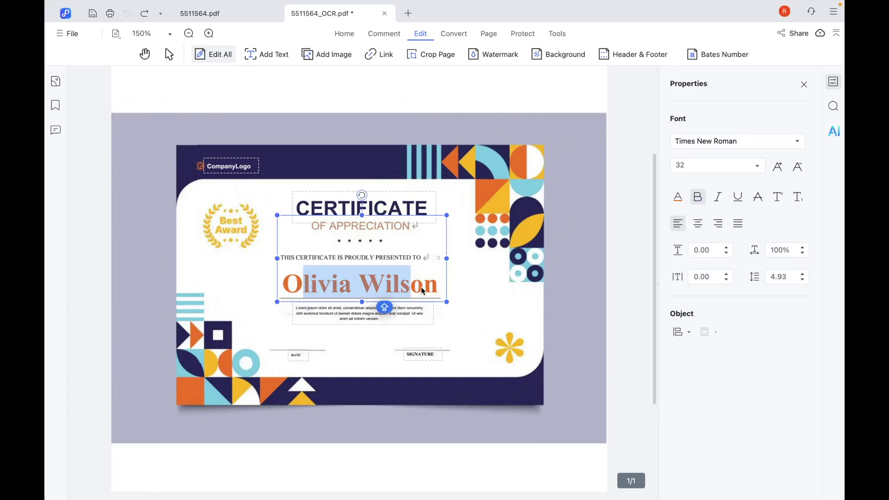
{"action": "left_click_drag", "start_coordinate": [423, 291], "coordinate": [423, 291]}
{"action": "type", "text": "Jhon Doe"}
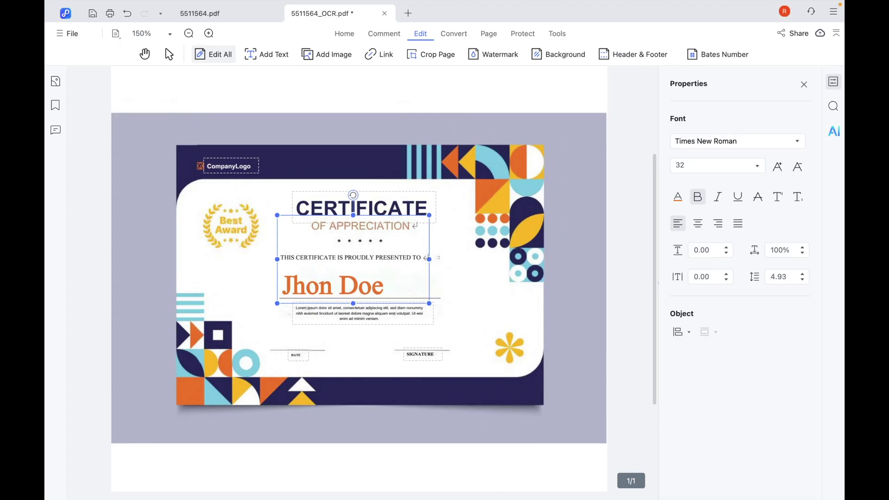
{"action": "left_click", "coordinate": [283, 284]}
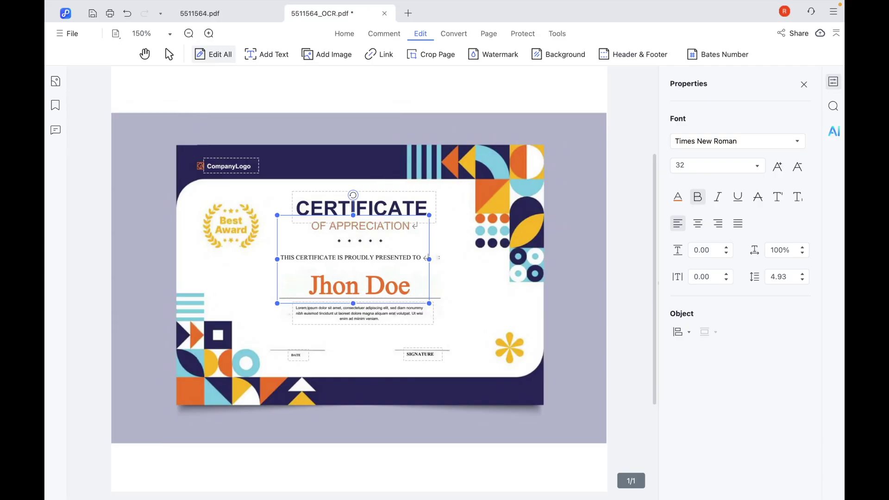
{"action": "left_click", "coordinate": [591, 303]}
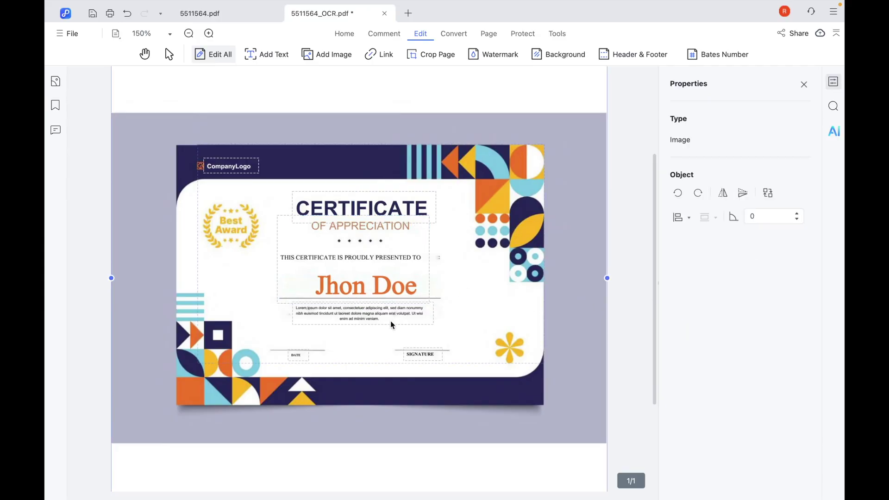
- Select the certificate artwork and background images, then leave page-text editing
{"action": "left_click", "coordinate": [294, 348]}
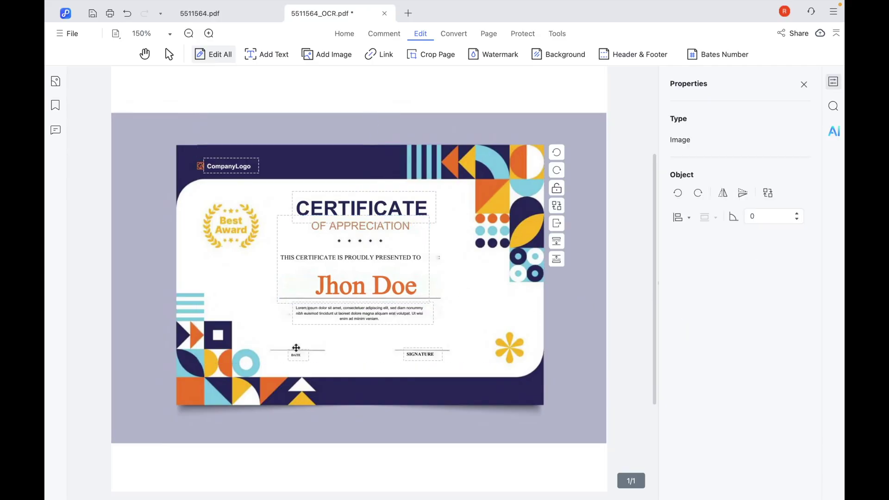
{"action": "left_click", "coordinate": [306, 130]}
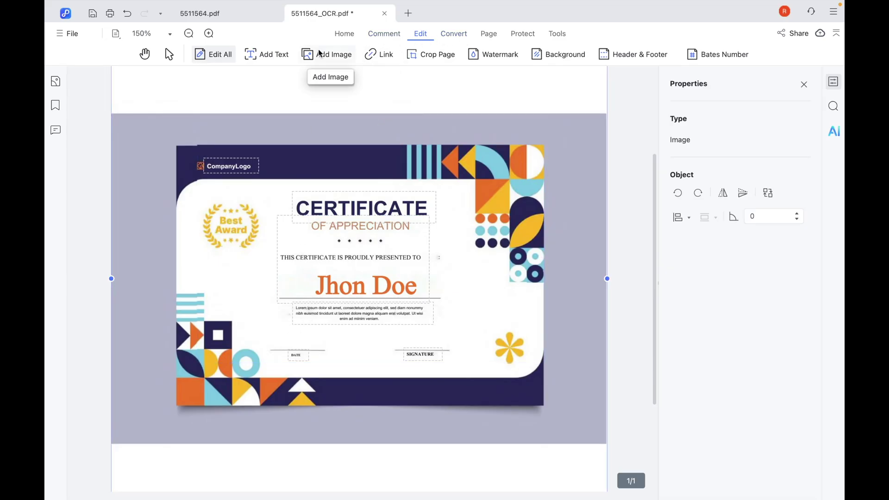
{"action": "left_click", "coordinate": [271, 55]}
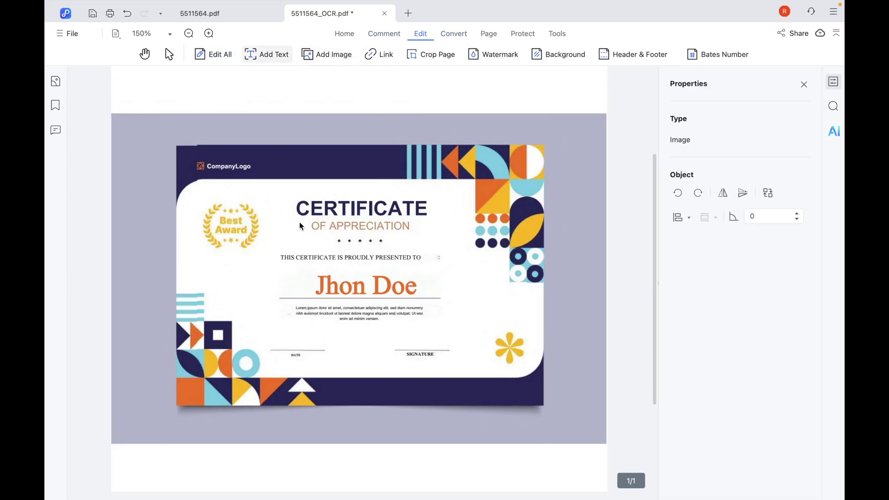
- Create a new hand-drawn signature with Comment > Signature, redrawing it once
{"action": "left_click", "coordinate": [345, 33]}
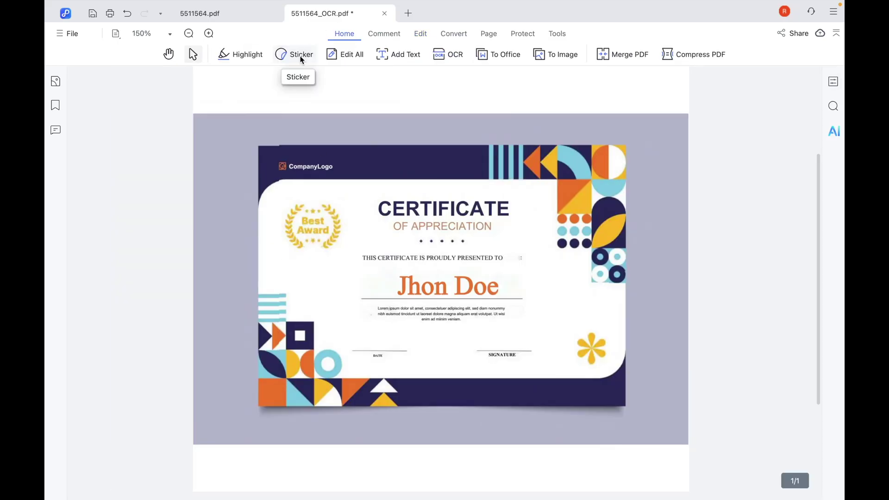
{"action": "left_click", "coordinate": [378, 38]}
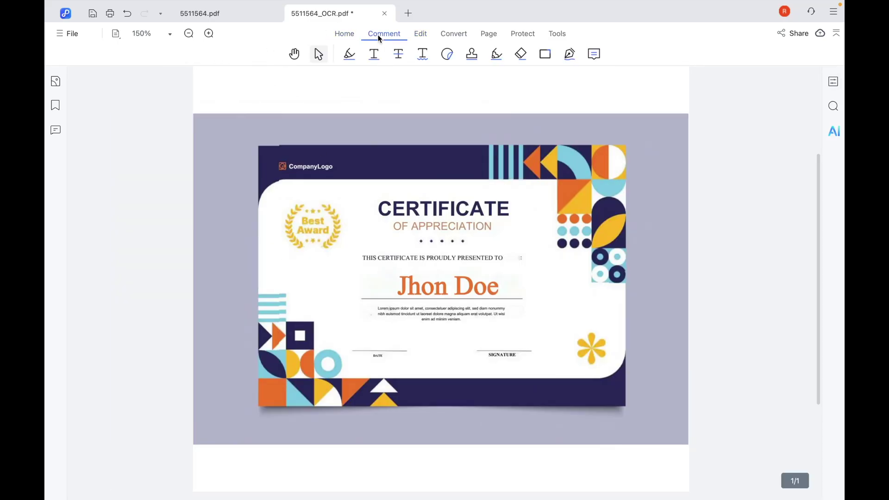
{"action": "left_click", "coordinate": [569, 58]}
{"action": "left_click", "coordinate": [610, 141]}
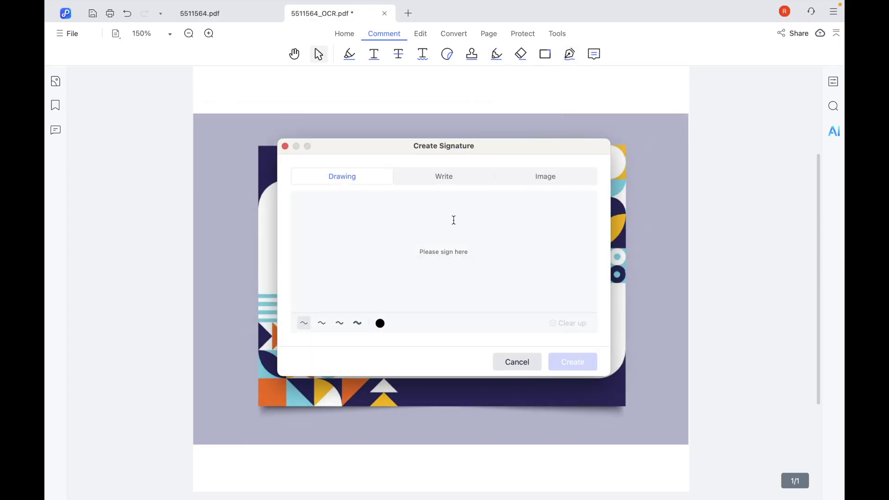
{"action": "left_click_drag", "start_coordinate": [372, 259], "coordinate": [523, 251]}
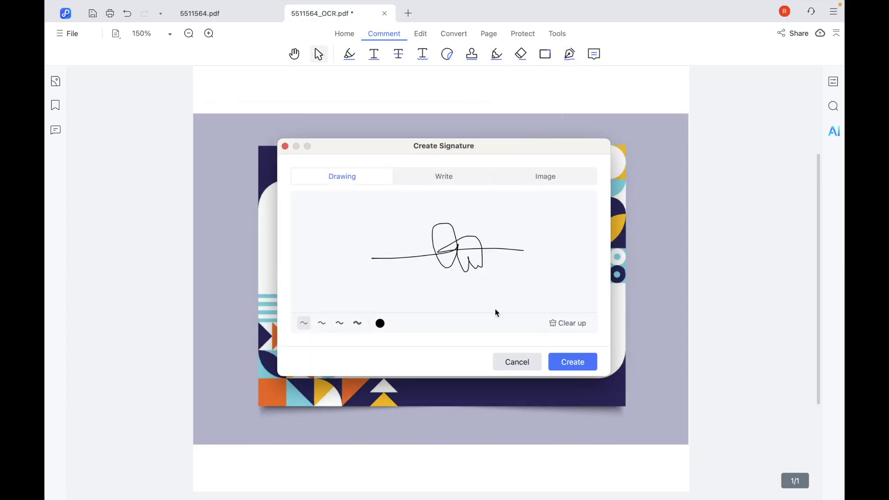
{"action": "left_click", "coordinate": [548, 323]}
{"action": "left_click_drag", "start_coordinate": [377, 258], "coordinate": [512, 250]}
{"action": "left_click", "coordinate": [573, 362]}
- Place the signature on the SIGNATURE line and delete the extra copy at DATE
{"action": "left_click_drag", "start_coordinate": [505, 321], "coordinate": [513, 344]}
{"action": "left_click", "coordinate": [363, 345]}
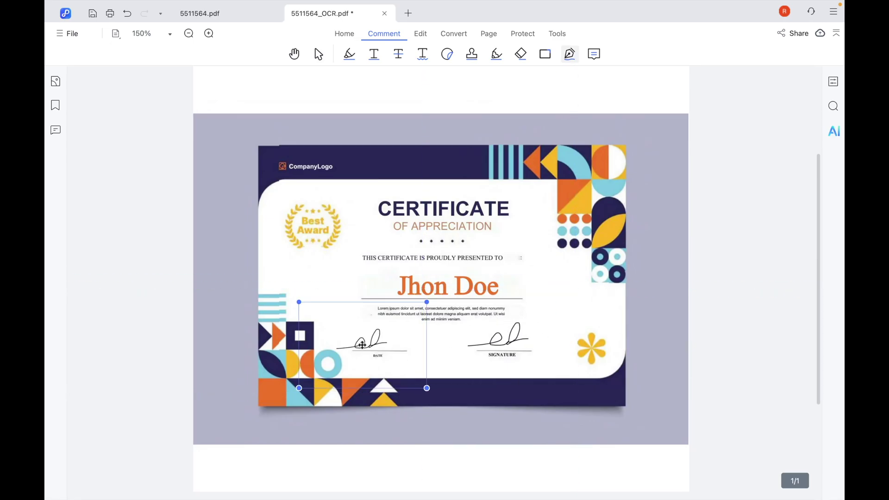
{"action": "key", "text": "Delete"}
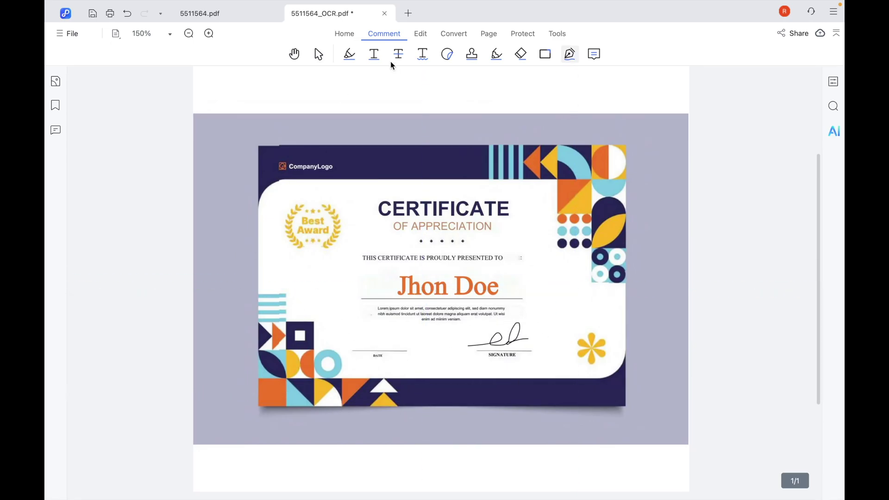
{"action": "left_click", "coordinate": [421, 34]}
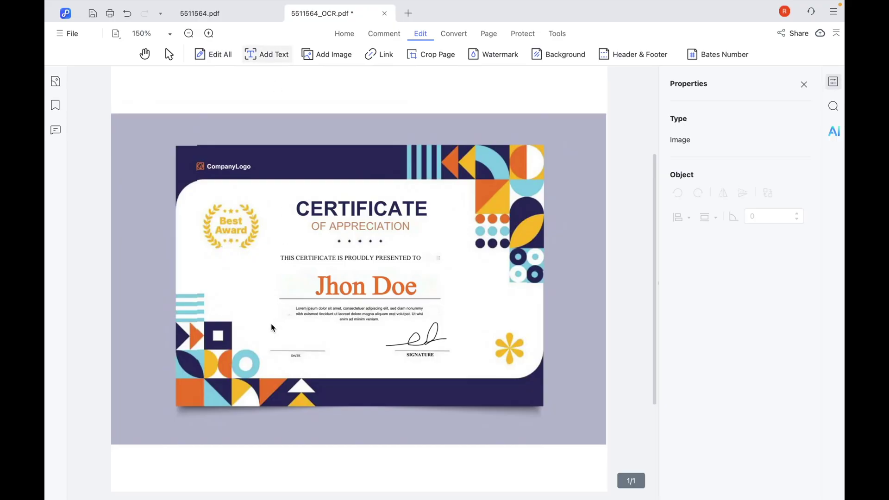
- Add a text box over the DATE line, type 08 September with corrections, then undo it
{"action": "left_click_drag", "start_coordinate": [318, 348], "coordinate": [323, 351]}
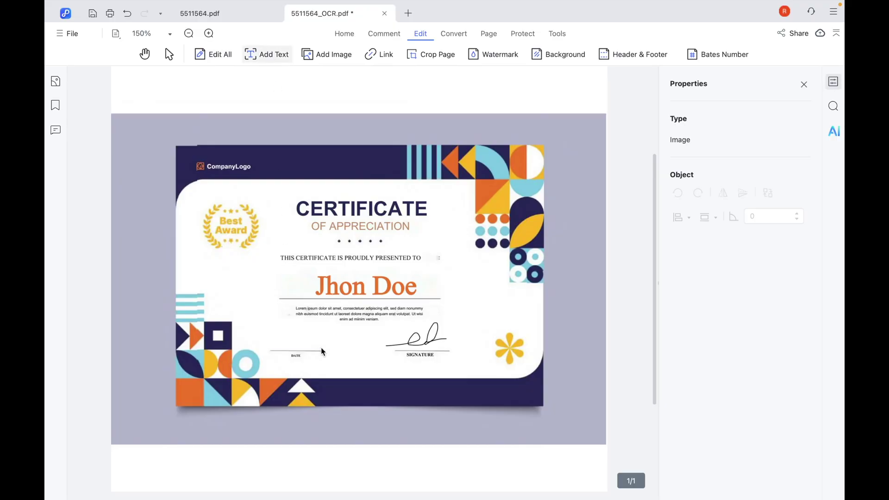
{"action": "left_click", "coordinate": [298, 343]}
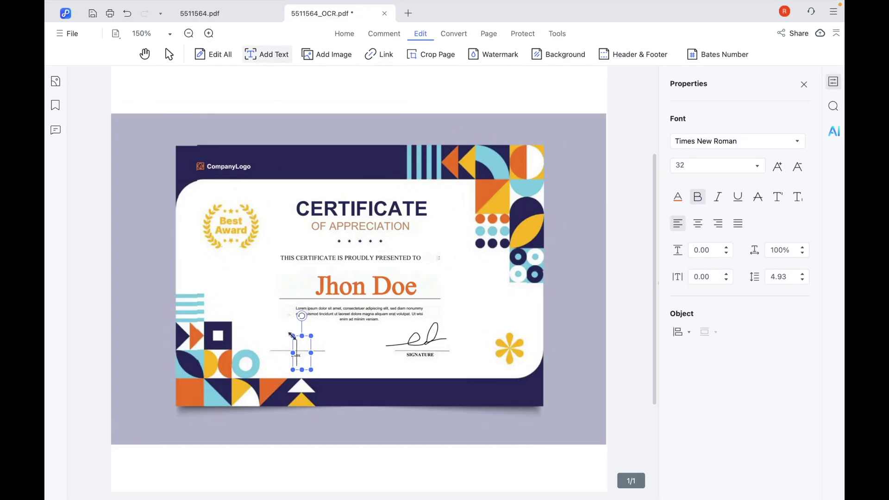
{"action": "type", "text": "0"}
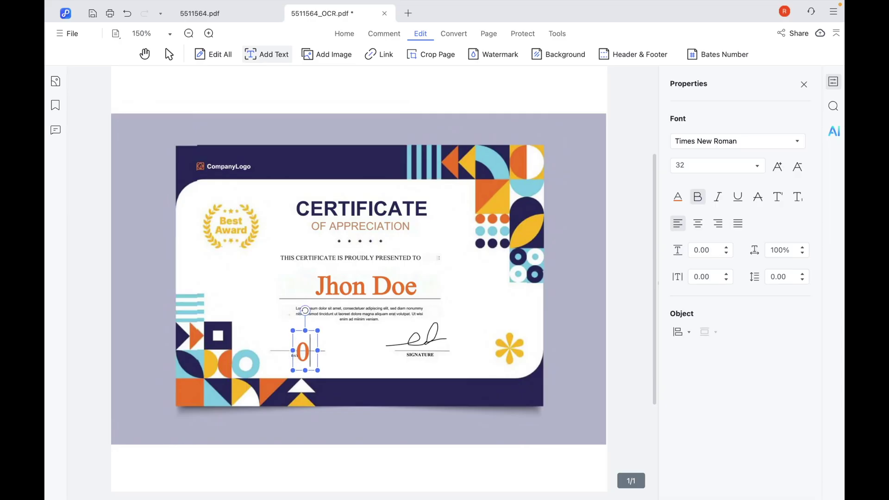
{"action": "type", "text": "8 se"}
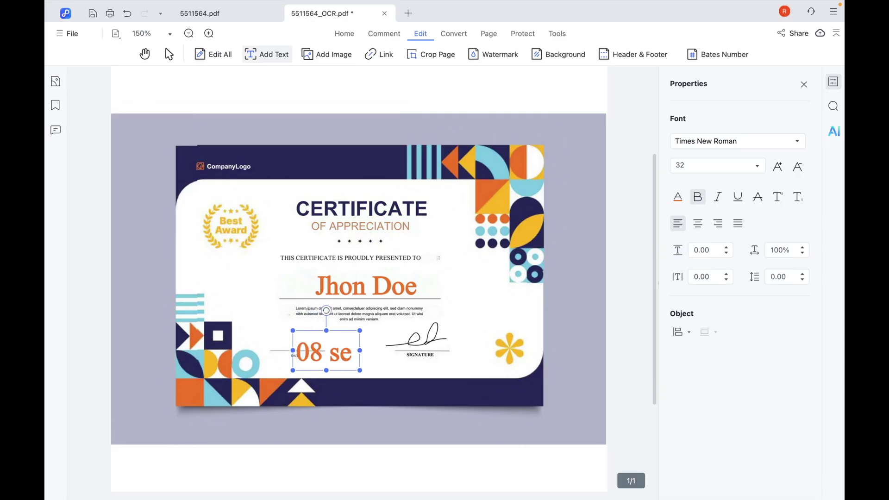
{"action": "key", "text": "BackSpace"}
{"action": "key", "text": "BackSpace"}
{"action": "key", "text": "BackSpace"}
{"action": "type", "text": "sep"}
{"action": "key", "text": "BackSpace"}
{"action": "key", "text": "BackSpace"}
{"action": "key", "text": "BackSpace"}
{"action": "type", "text": "Septermne"}
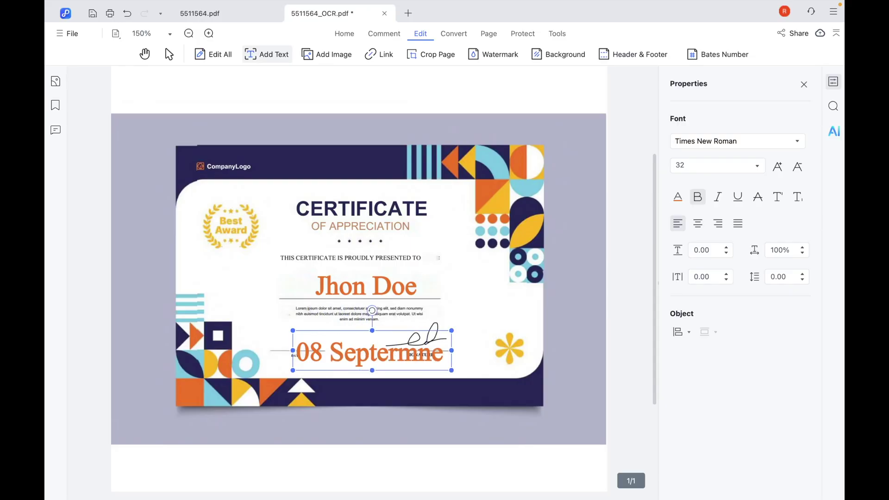
{"action": "key", "text": "BackSpace"}
{"action": "key", "text": "ctrl+a"}
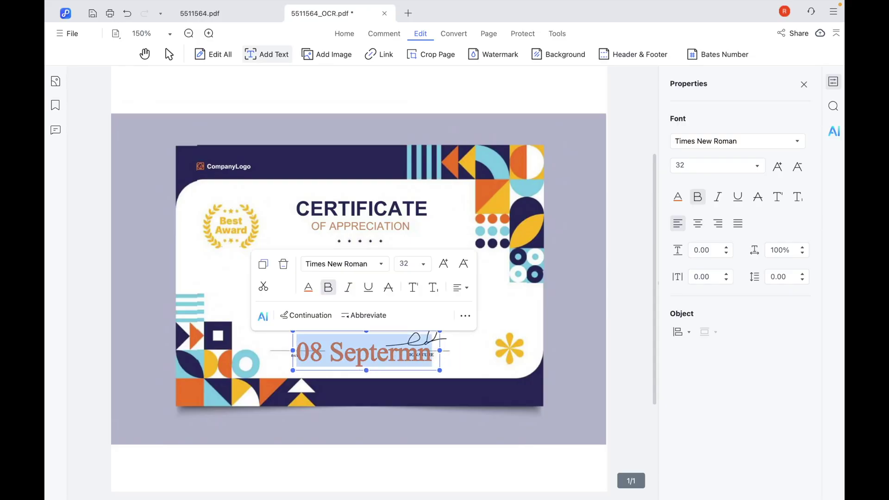
{"action": "key", "text": "ctrl+z"}
{"action": "key", "text": "ctrl+z"}
{"action": "key", "text": "ctrl+z"}
{"action": "key", "text": "ctrl+z"}
{"action": "key", "text": "ctrl+z"}
{"action": "key", "text": "ctrl+z"}
{"action": "key", "text": "ctrl+z"}
{"action": "key", "text": "ctrl+z"}
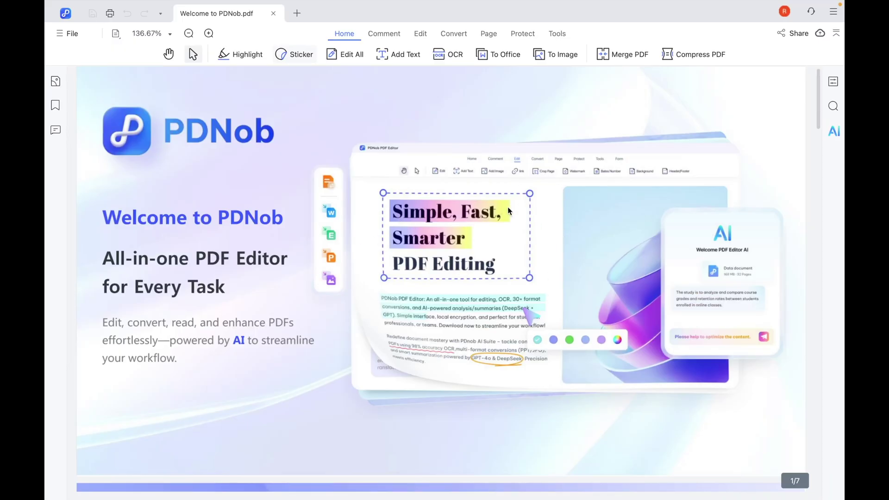
- Scroll through the Welcome to PDNob guide toward the OCR Scanned Files page
{"action": "scroll", "coordinate": [612, 297], "scroll_direction": "down", "scroll_amount": 15}
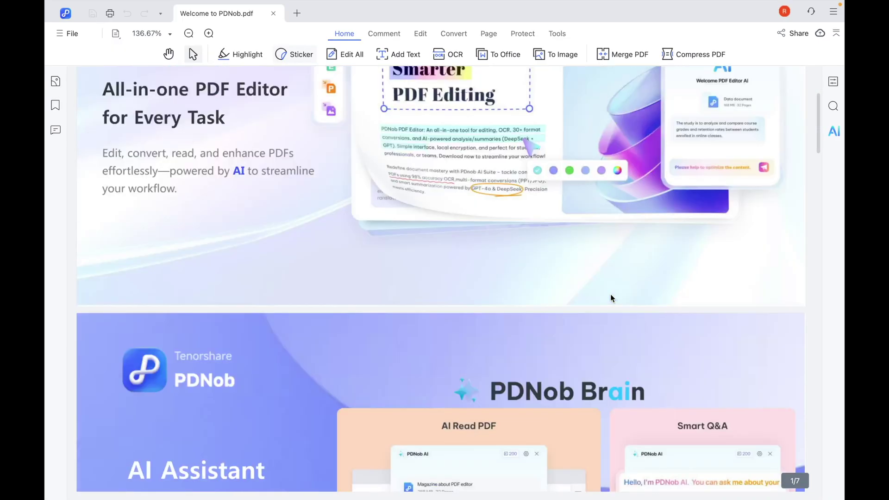
{"action": "scroll", "coordinate": [611, 297], "scroll_direction": "up", "scroll_amount": 3}
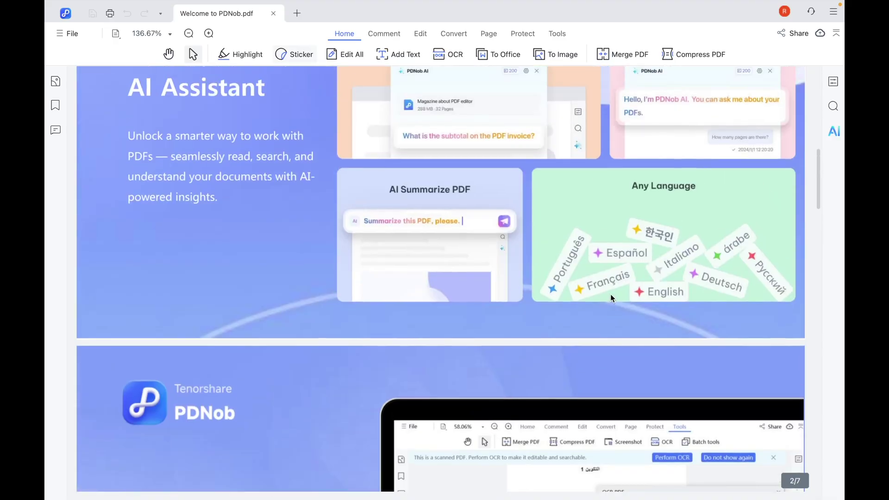
{"action": "scroll", "coordinate": [611, 295], "scroll_direction": "down", "scroll_amount": 3}
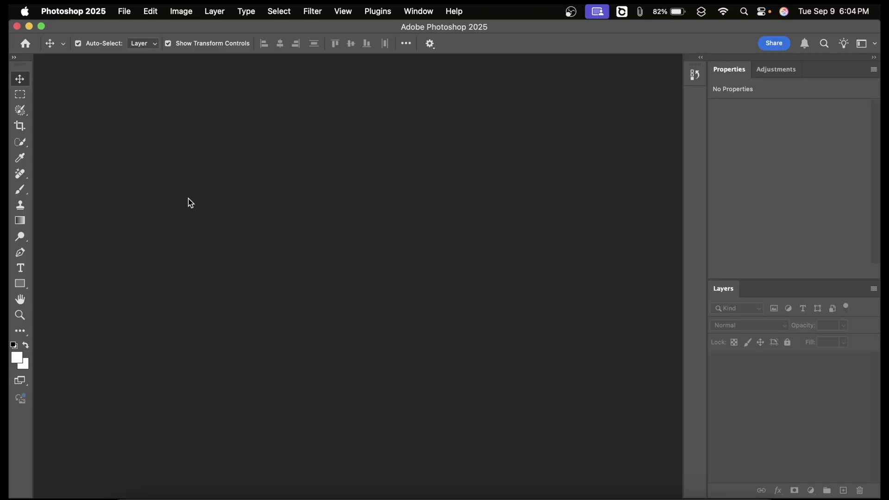
- Open 5511564.jpg from the Downloads certificate folder in Photoshop by dragging it over
{"action": "left_click", "coordinate": [127, 491]}
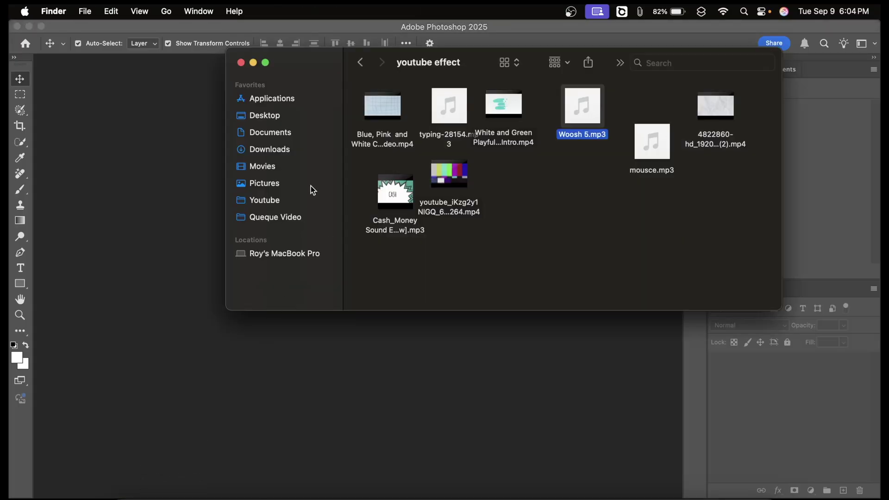
{"action": "left_click", "coordinate": [289, 148]}
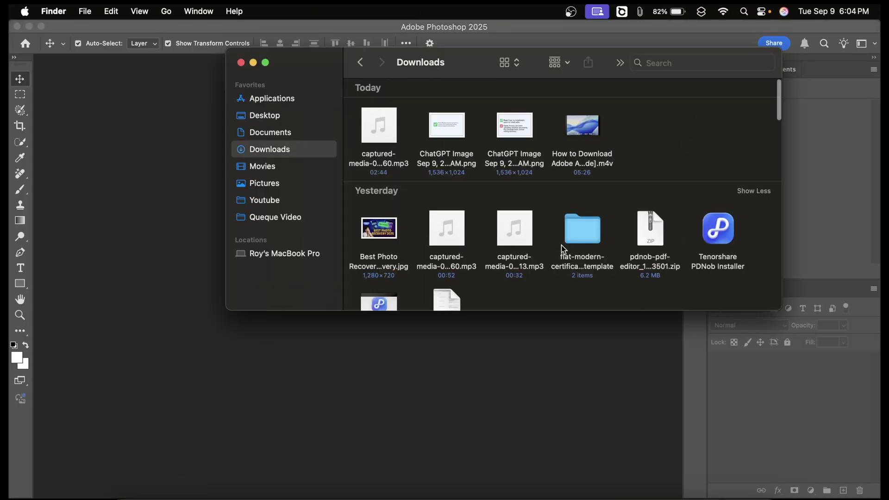
{"action": "double_click", "coordinate": [583, 243]}
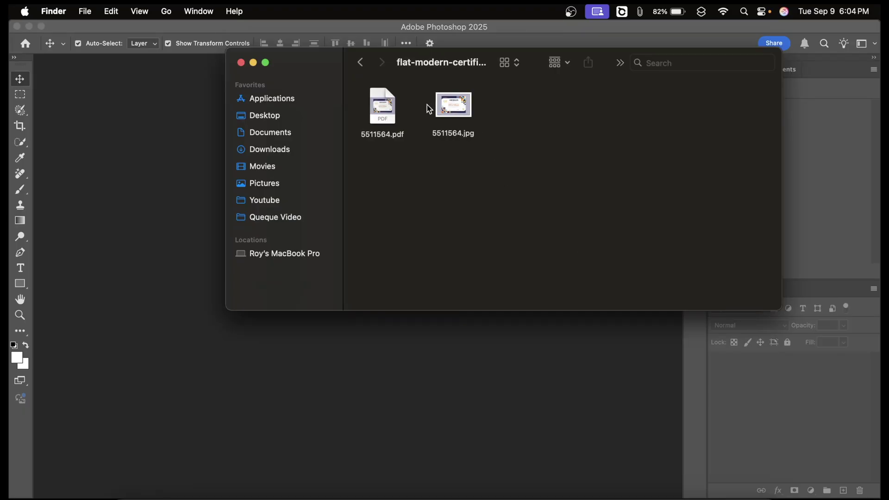
{"action": "left_click_drag", "start_coordinate": [459, 112], "coordinate": [154, 215]}
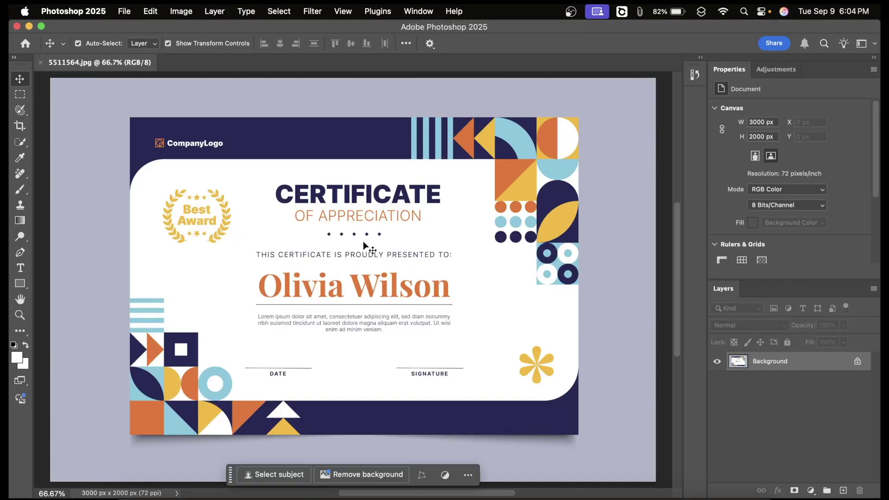
- Erase the name Olivia Wilson by filling a rectangular selection with white
{"action": "left_click", "coordinate": [20, 95]}
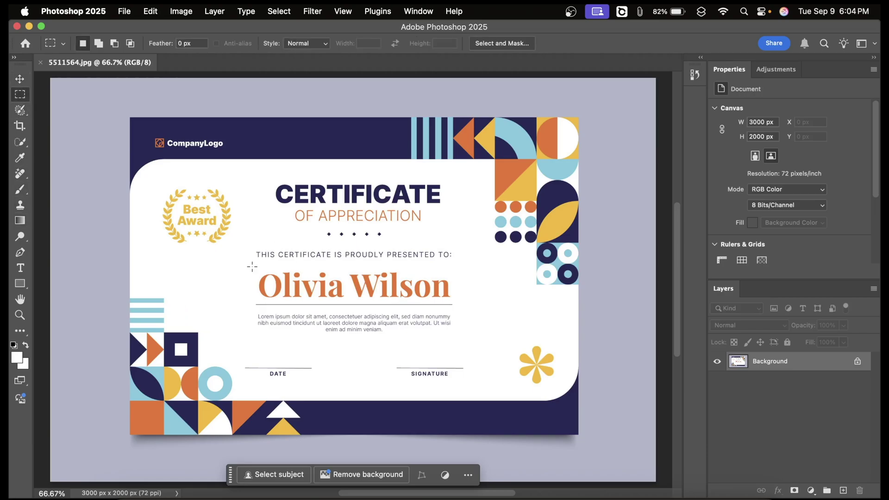
{"action": "left_click_drag", "start_coordinate": [252, 267], "coordinate": [457, 304]}
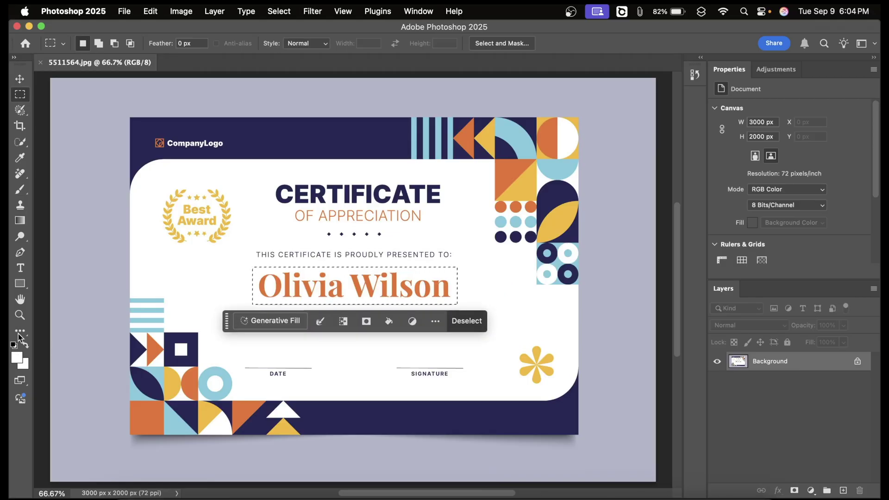
{"action": "left_click", "coordinate": [20, 158]}
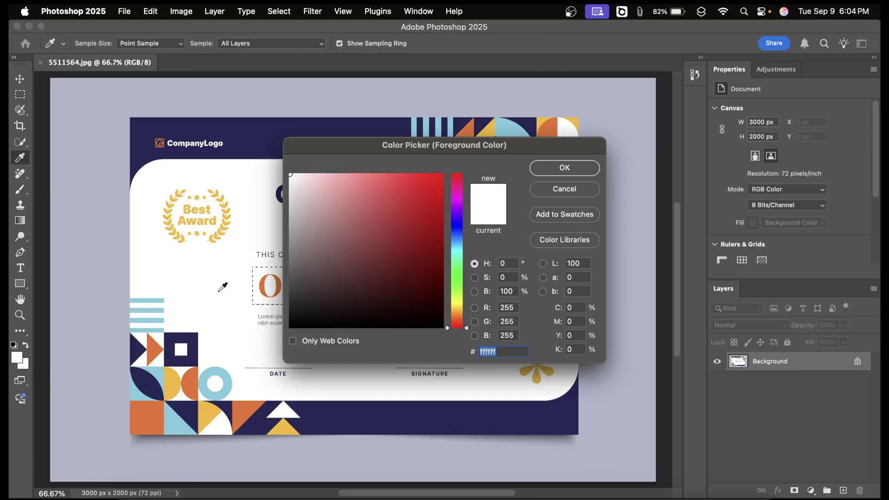
{"action": "key", "text": "Escape"}
{"action": "key", "text": "BackSpace"}
{"action": "key", "text": "super+d"}
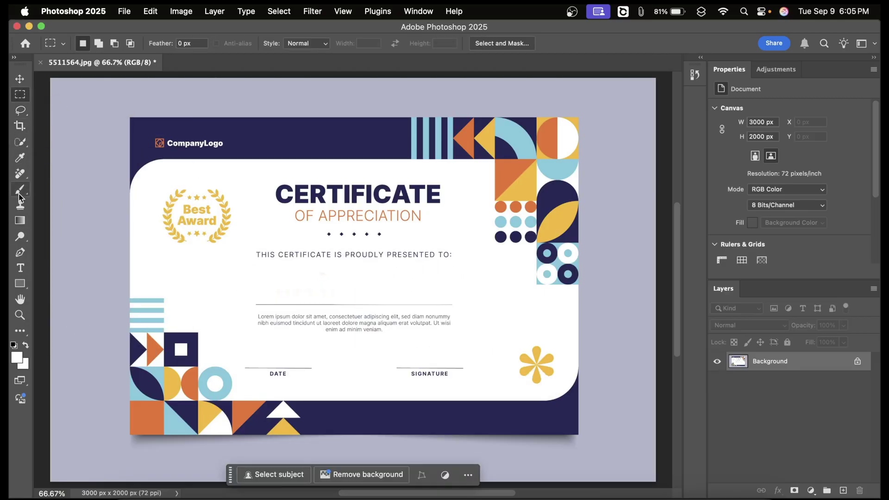
- Switch to the Brush tool and set its size to 22 px
{"action": "left_click", "coordinate": [20, 194]}
{"action": "left_click", "coordinate": [96, 43]}
{"action": "right_click", "coordinate": [446, 353]}
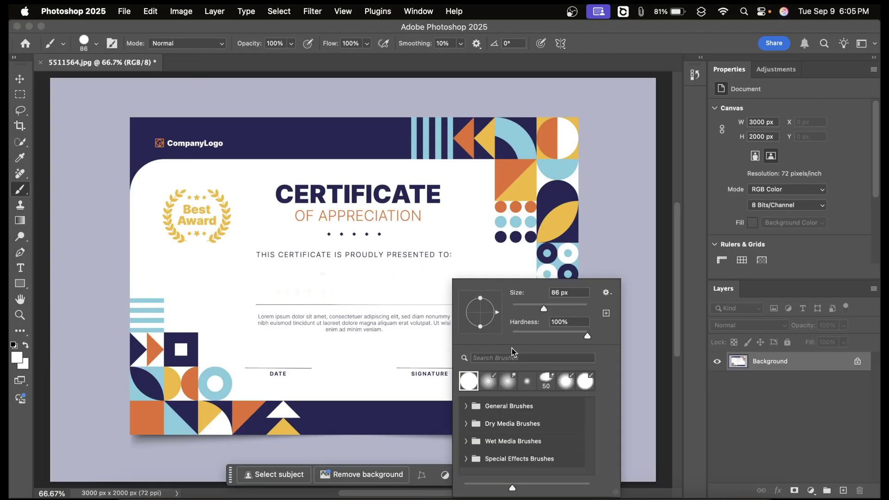
{"action": "left_click_drag", "start_coordinate": [527, 308], "coordinate": [520, 307]}
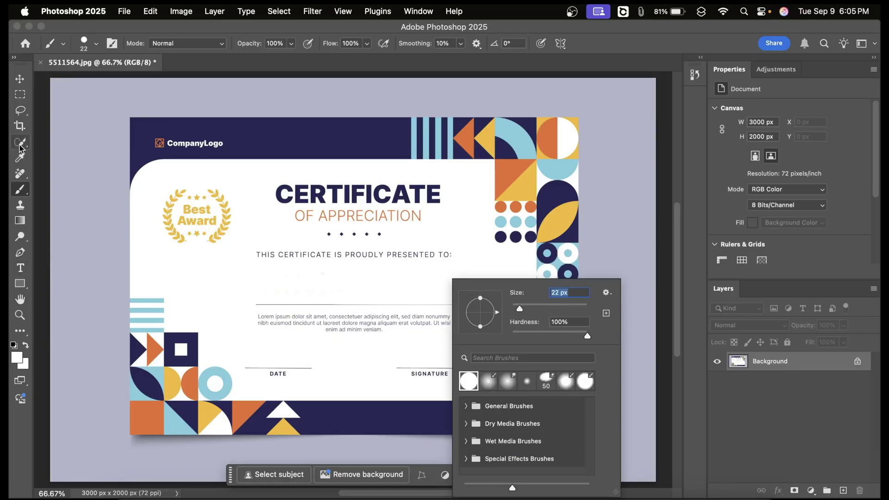
{"action": "key", "text": "Return"}
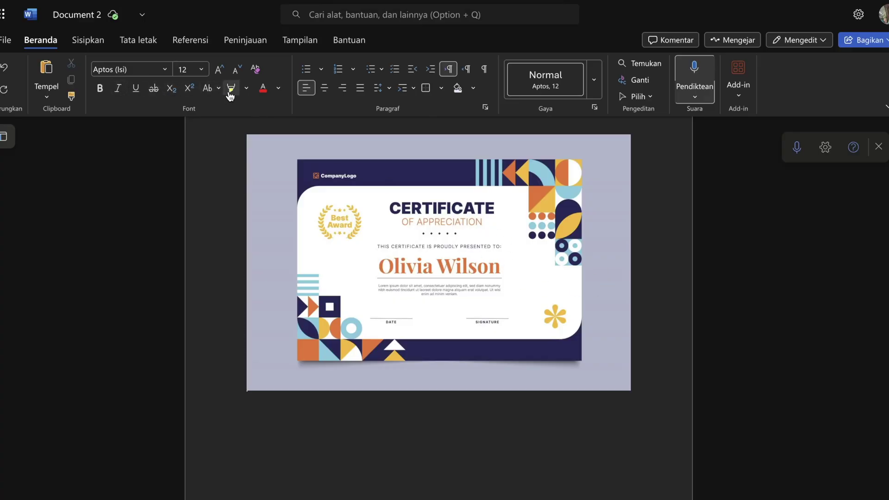
- Deselect the certificate picture and switch on italic for the text beside it
{"action": "left_click", "coordinate": [377, 268]}
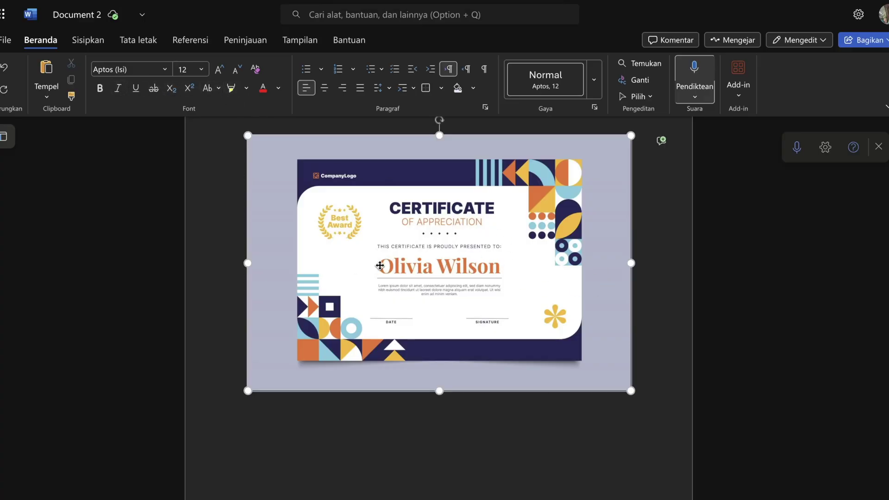
{"action": "left_click", "coordinate": [129, 239]}
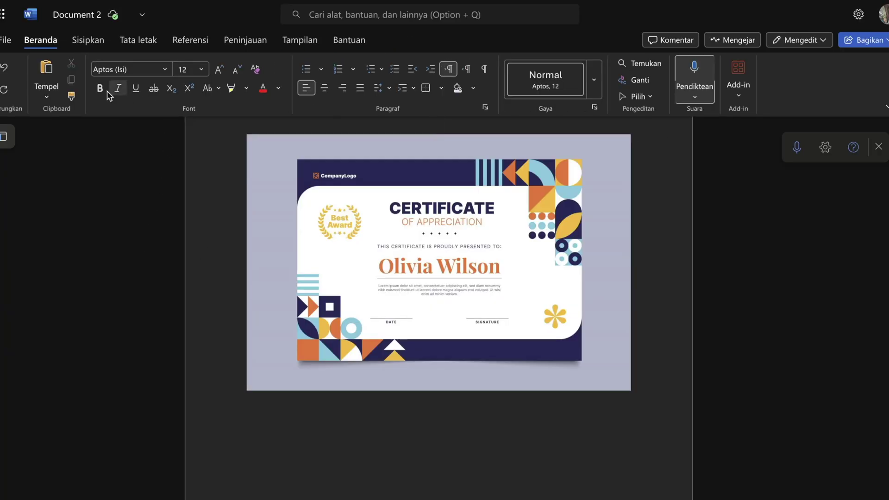
{"action": "left_click", "coordinate": [120, 91]}
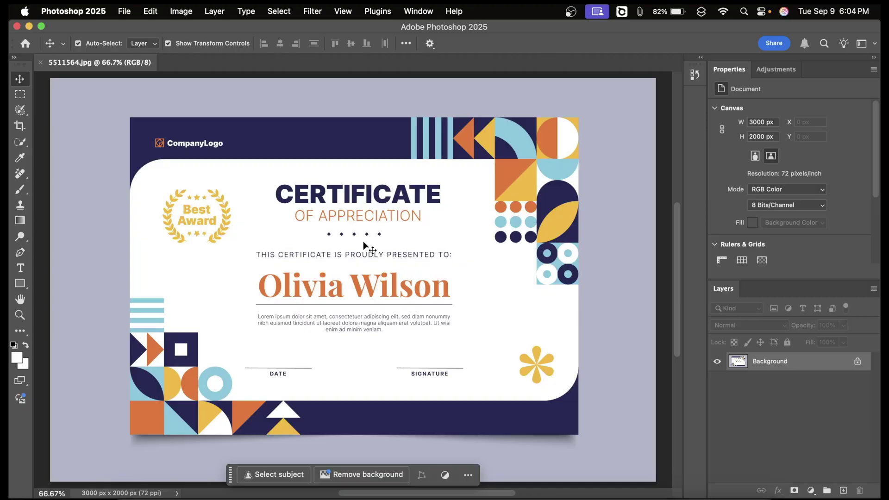
- Deselect the certificate picture and switch on both Bold and Italic for the adjacent text
{"action": "left_click", "coordinate": [20, 98]}
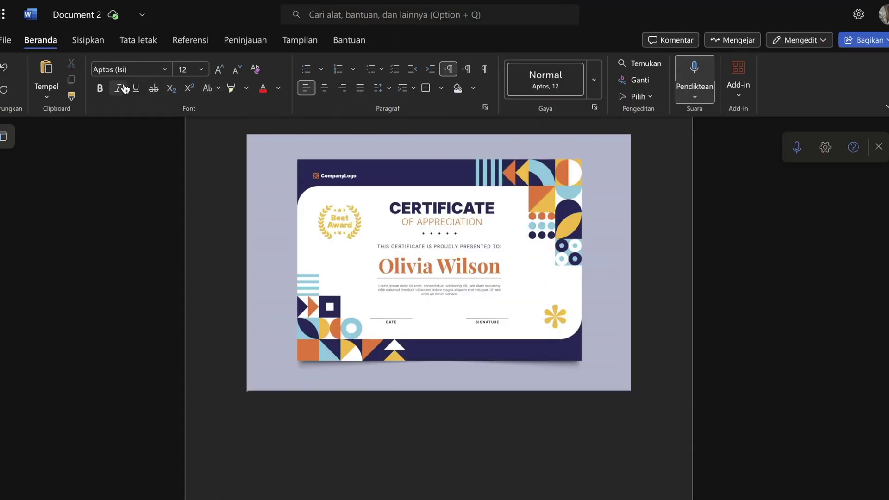
{"action": "left_click", "coordinate": [380, 265]}
{"action": "left_click", "coordinate": [129, 240]}
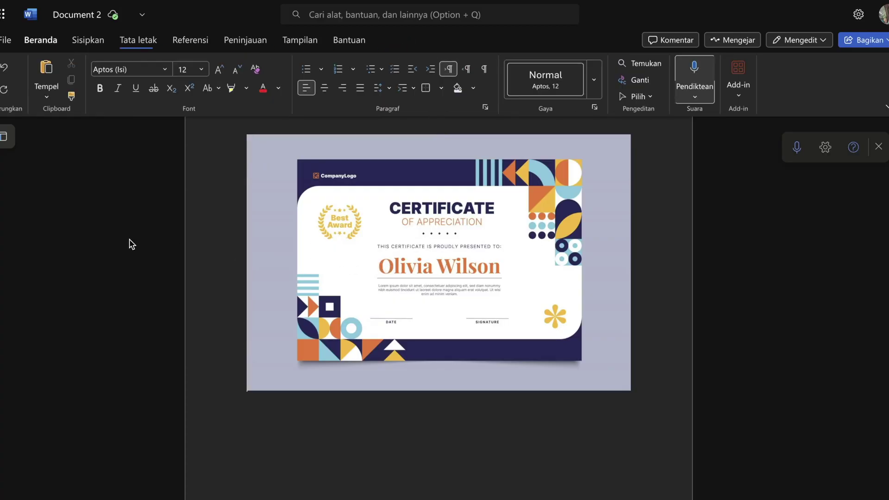
{"action": "left_click", "coordinate": [100, 88]}
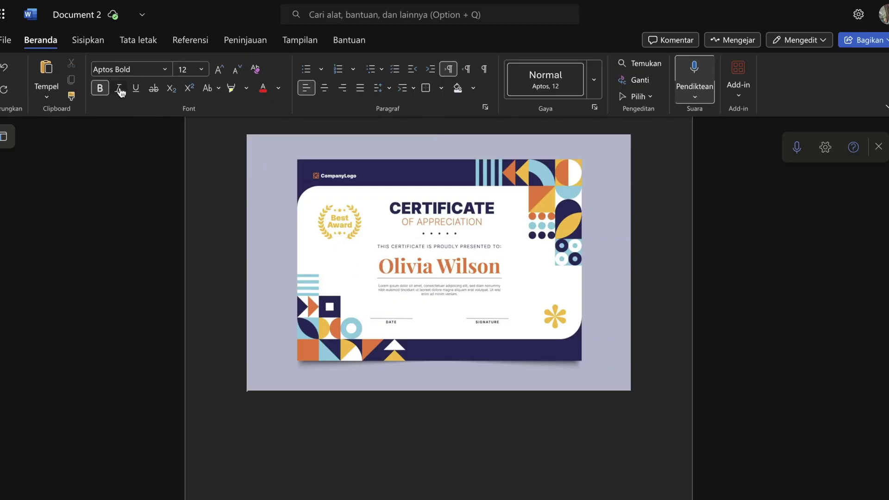
{"action": "left_click", "coordinate": [118, 88]}
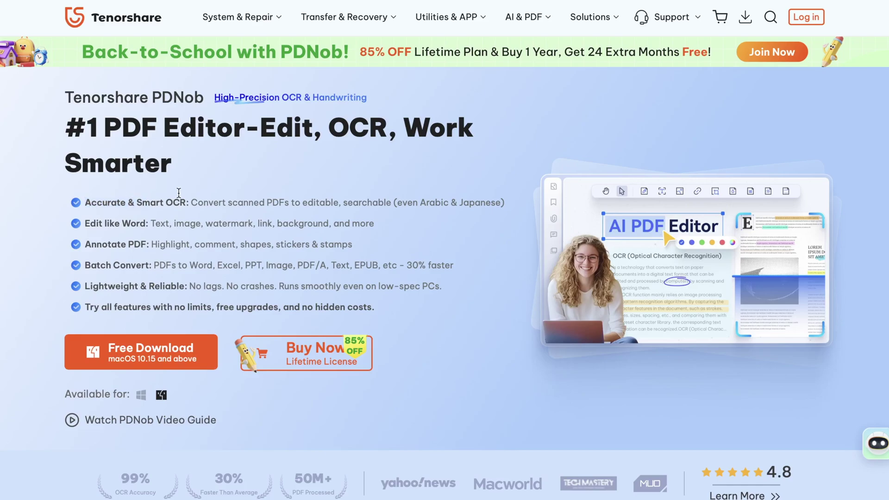
- Highlight the product feature list twice, then scroll down to the 'Edit Your PDF Like a Pro' section
{"action": "left_click_drag", "start_coordinate": [179, 192], "coordinate": [448, 204]}
{"action": "left_click", "coordinate": [447, 204]}
{"action": "left_click_drag", "start_coordinate": [264, 183], "coordinate": [479, 199]}
{"action": "left_click", "coordinate": [436, 227]}
{"action": "scroll", "coordinate": [444, 250], "scroll_direction": "down", "scroll_amount": 10}
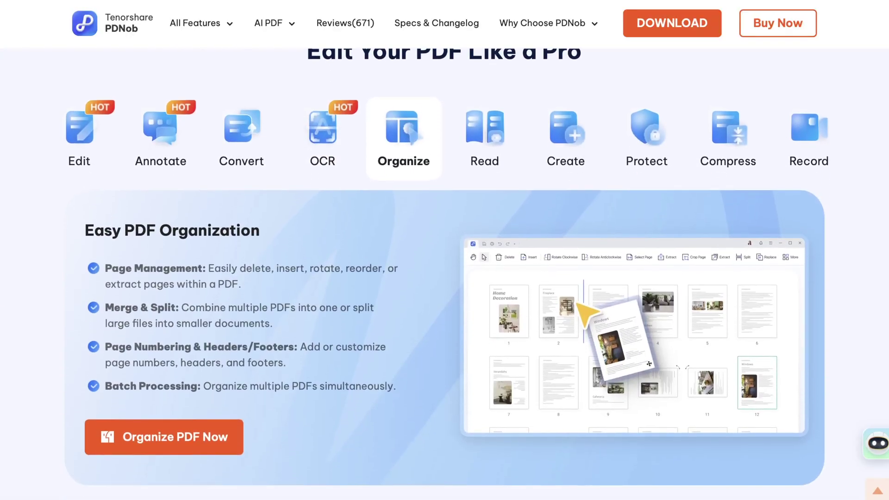